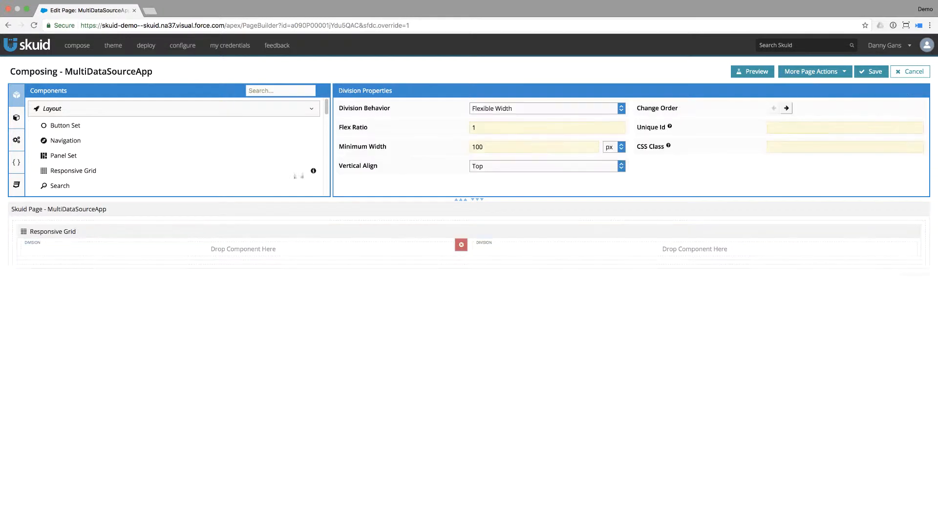
Step: Set the grid's first division behavior to Fit to Content and place a Queue component in it
click(493, 108)
click(493, 116)
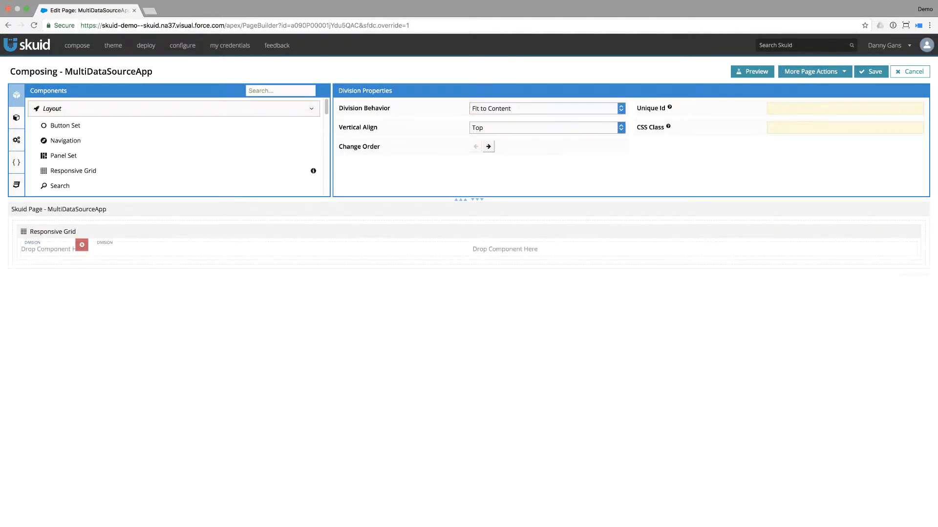
click(281, 91)
text(que)
drag(90, 107, 20, 250)
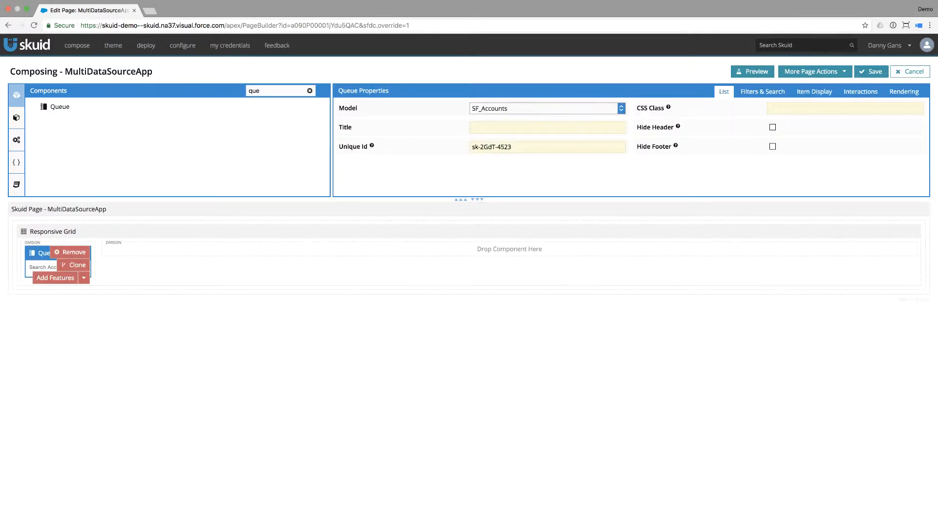
Step: Set the queue's model to HANA_Accounts and its title to "Select an Account"
click(547, 108)
key(Return)
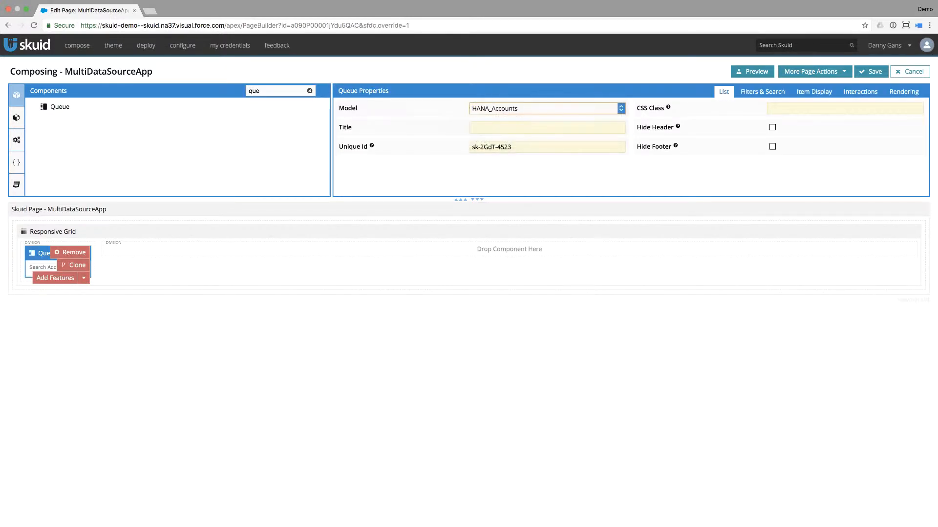
text(Sel)
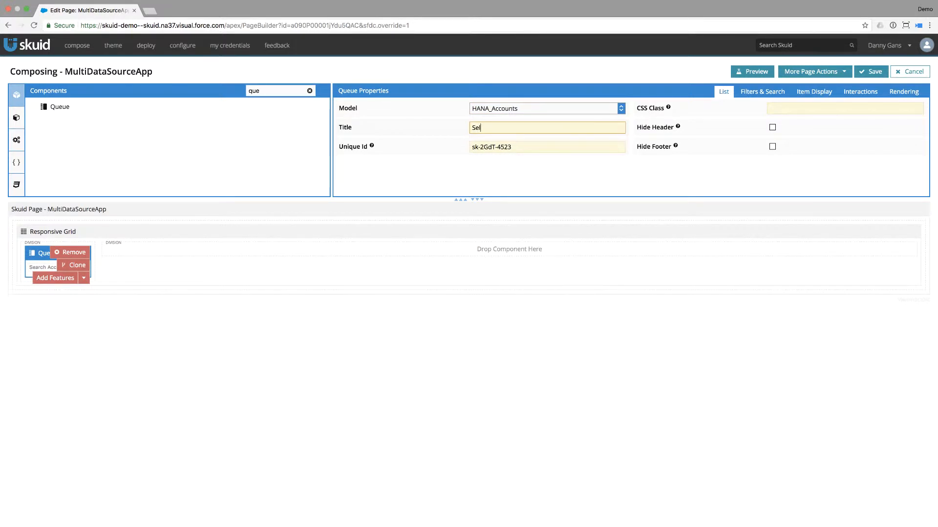
text(ect an Account)
Step: Replace the queue's item render template with the COMPANYNAME field
click(814, 92)
triple_click(485, 128)
key(BackSpace)
click(605, 127)
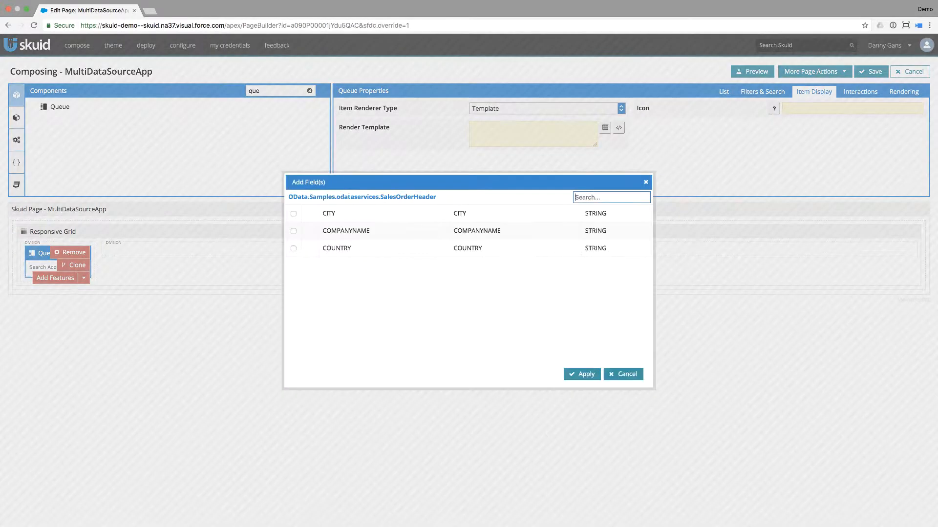
click(293, 231)
click(582, 374)
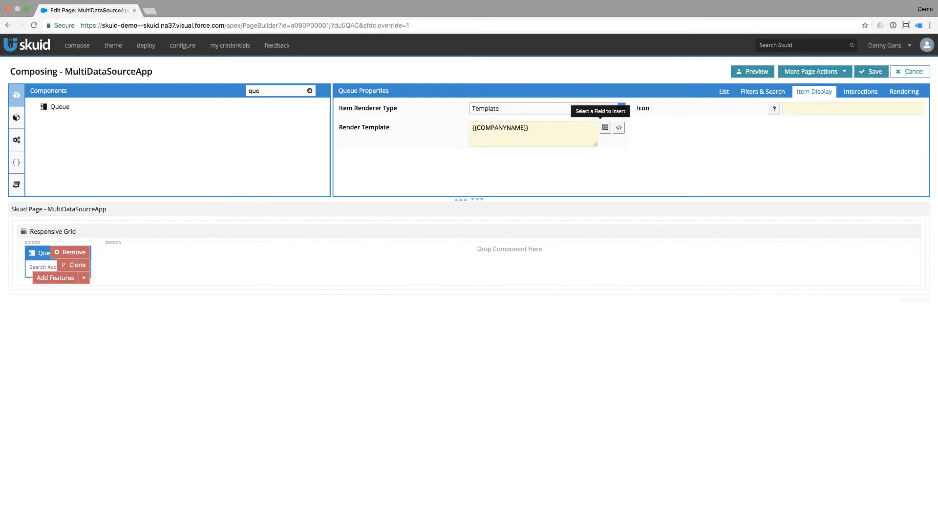
Step: Change the queue's click action to Show message and block UI with the message "Loading Account Details"
click(860, 91)
click(399, 135)
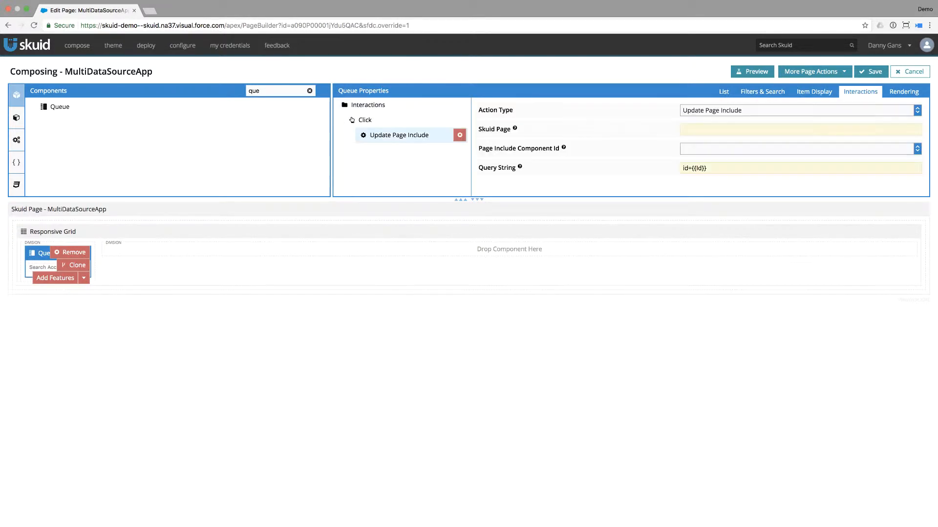
click(800, 110)
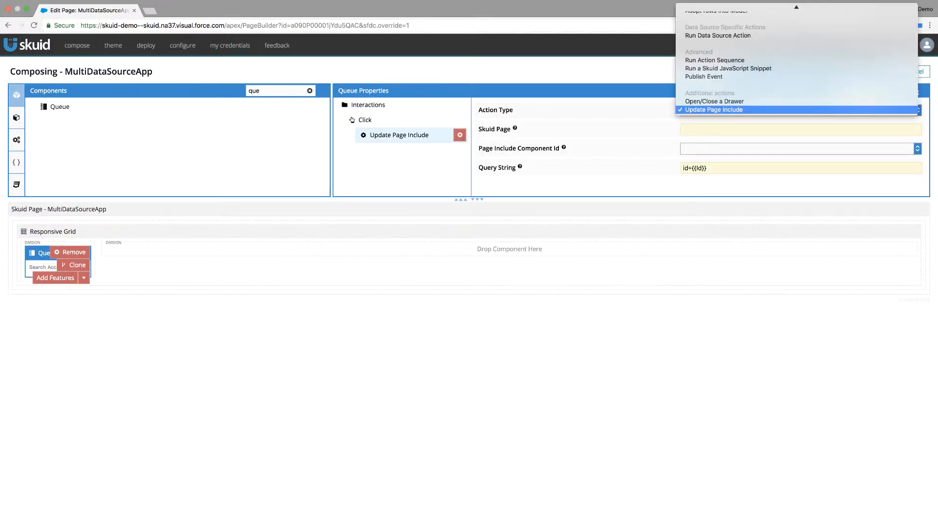
key(Return)
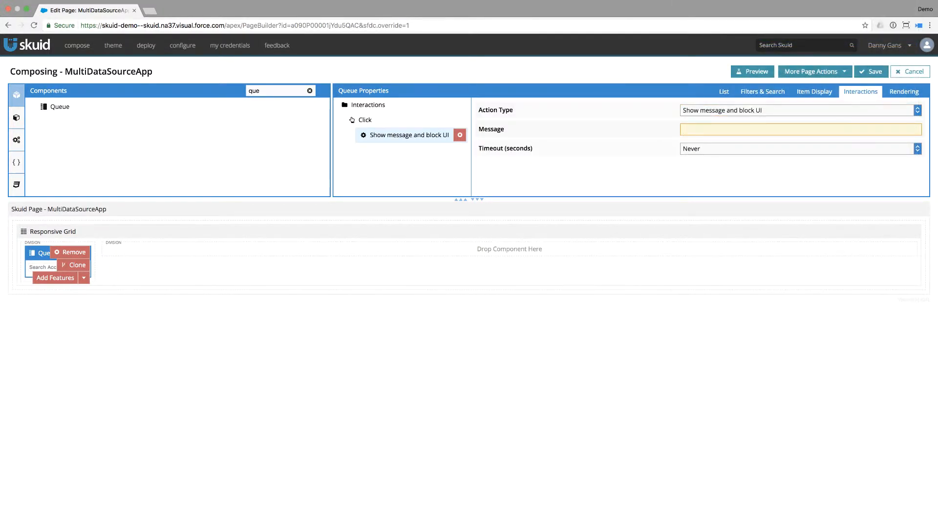
text(Loading Account Details)
Step: Add several more actions to the queue's Click interaction
click(391, 120)
click(444, 119)
click(445, 120)
click(444, 120)
click(445, 119)
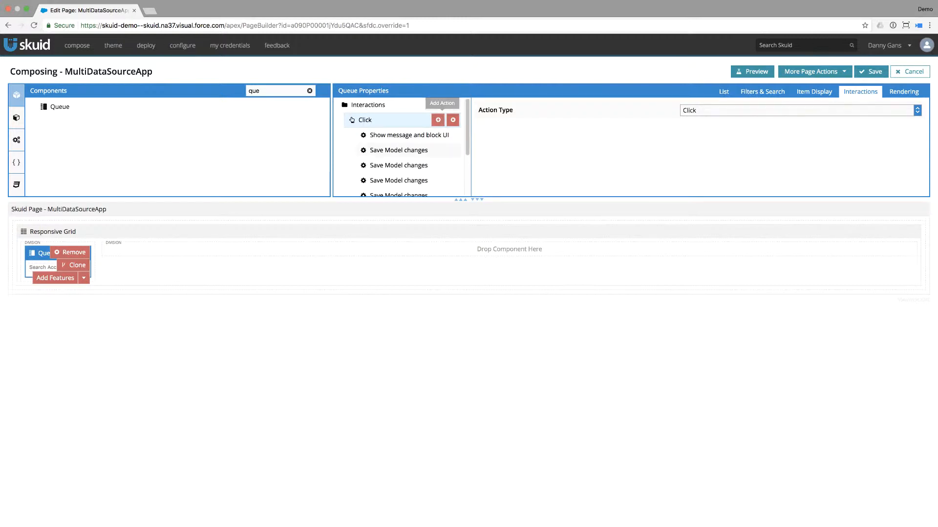
Step: Turn the first unconfigured action into Activate & Set value of Model Condition for SF_Accounts, condition Name, value {{COMPANYNAME}}
click(399, 150)
click(795, 110)
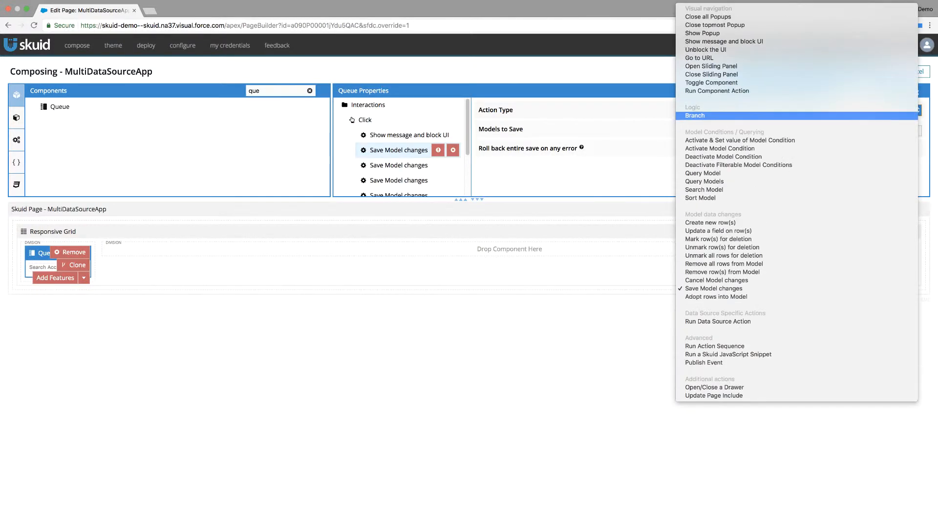
click(739, 141)
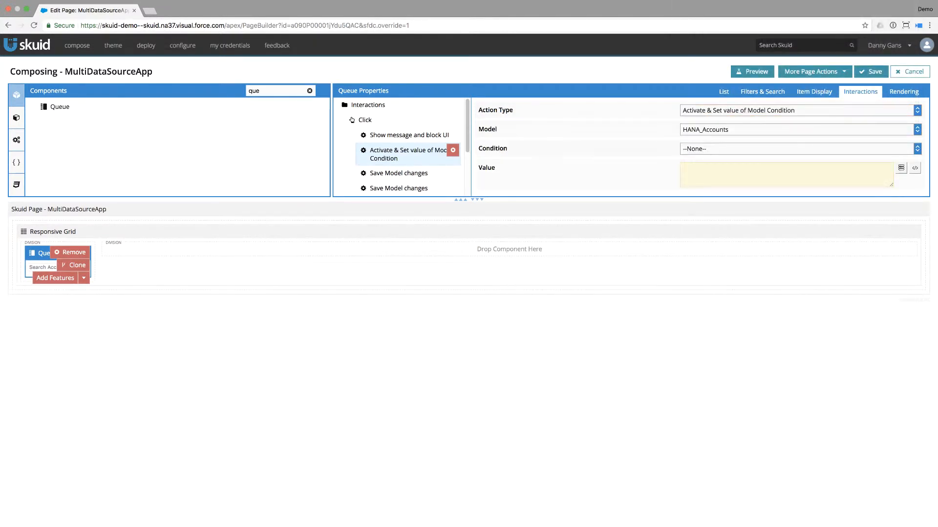
click(796, 130)
click(703, 138)
click(796, 148)
click(693, 156)
click(901, 168)
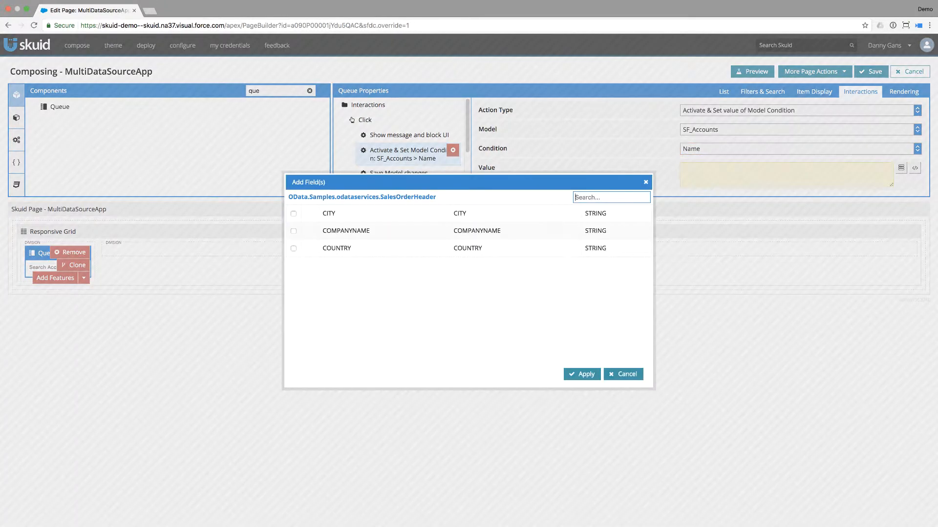
click(293, 230)
click(582, 374)
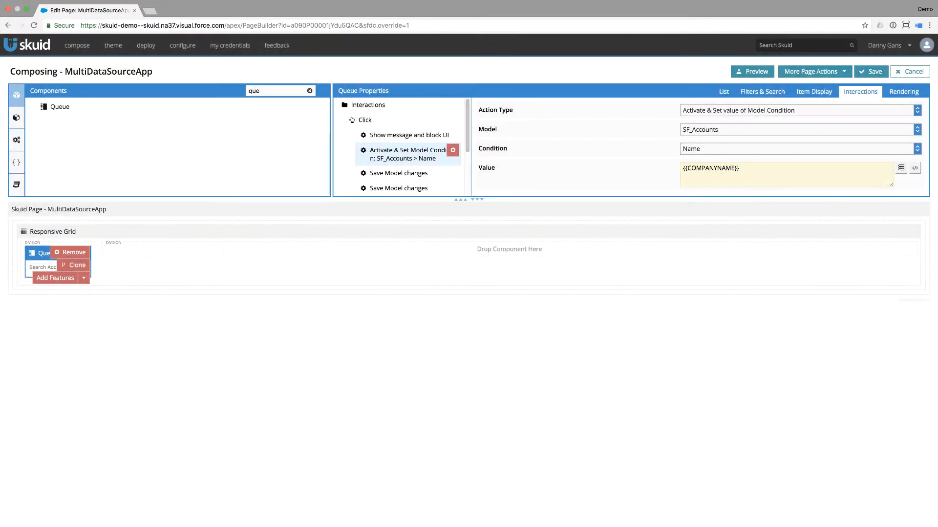
Step: Make the action after the SF_Accounts one activate and set the HANA_SalesHeaders COMPANYNAME condition to {{COMPANYNAME}}
click(399, 172)
click(796, 110)
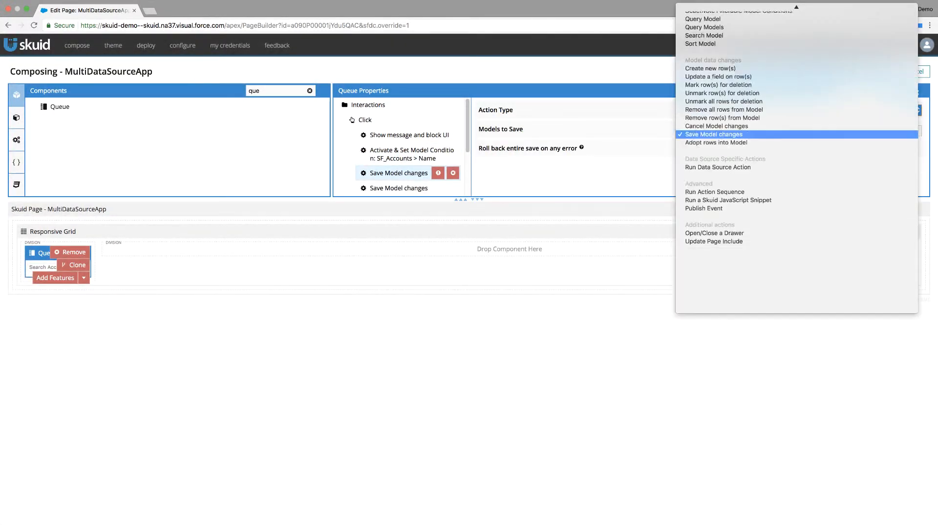
click(740, 141)
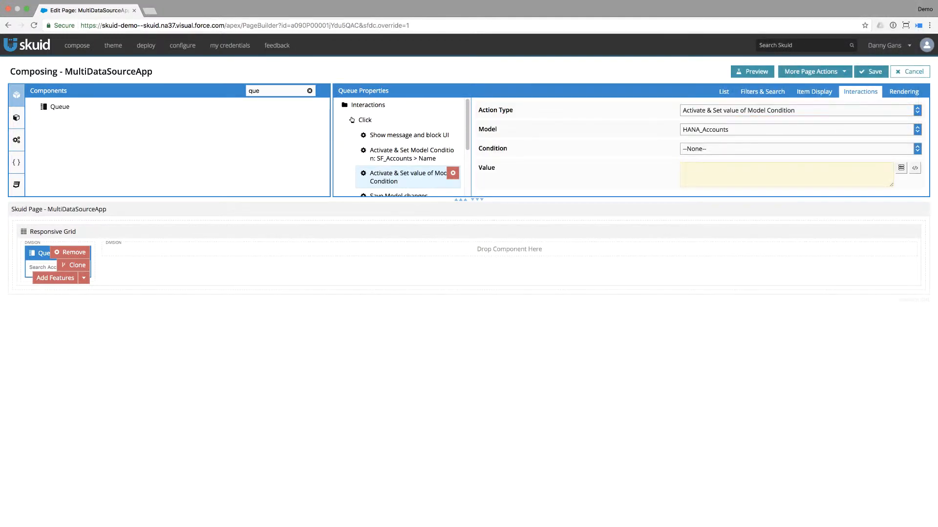
click(798, 129)
click(713, 145)
click(796, 149)
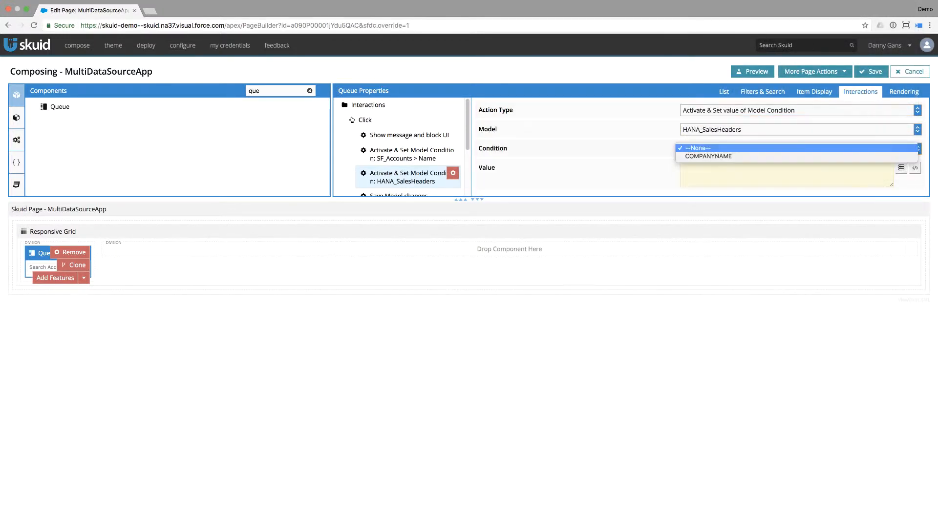
click(703, 157)
click(901, 168)
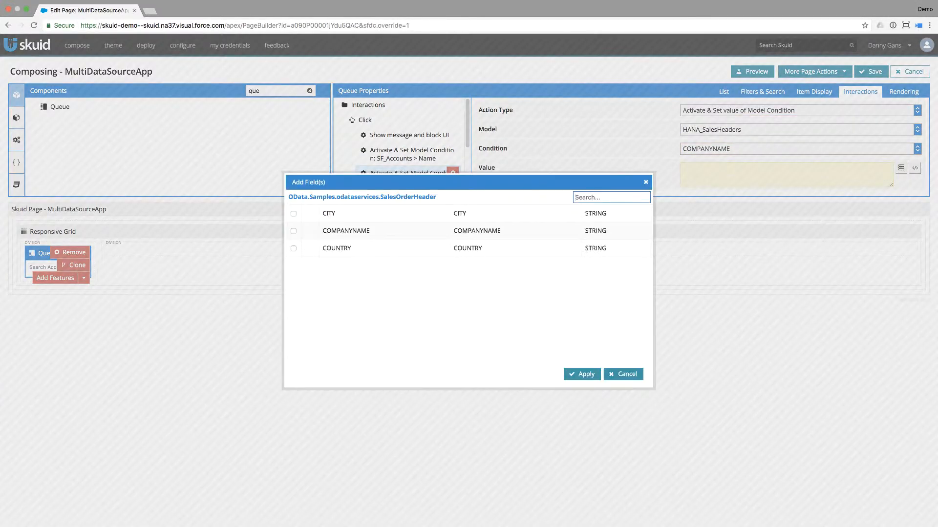
click(293, 231)
click(582, 374)
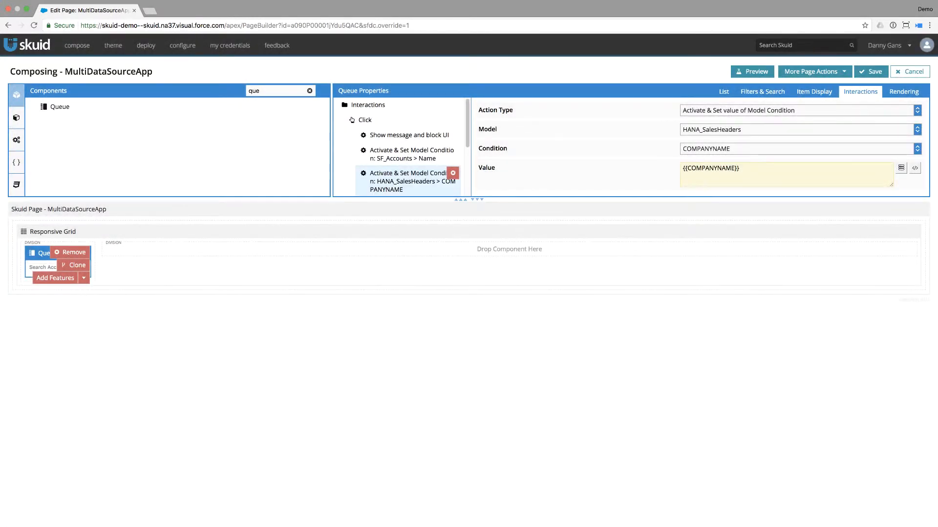
Step: Make the action after the HANA_SalesHeaders one activate and set the SF_Opps_Open Account.Name condition to {{COMPANYNAME}}
scroll(409, 166, down, 1)
click(398, 166)
click(796, 110)
scroll(796, 111, up, 1)
scroll(721, 109, up, 3)
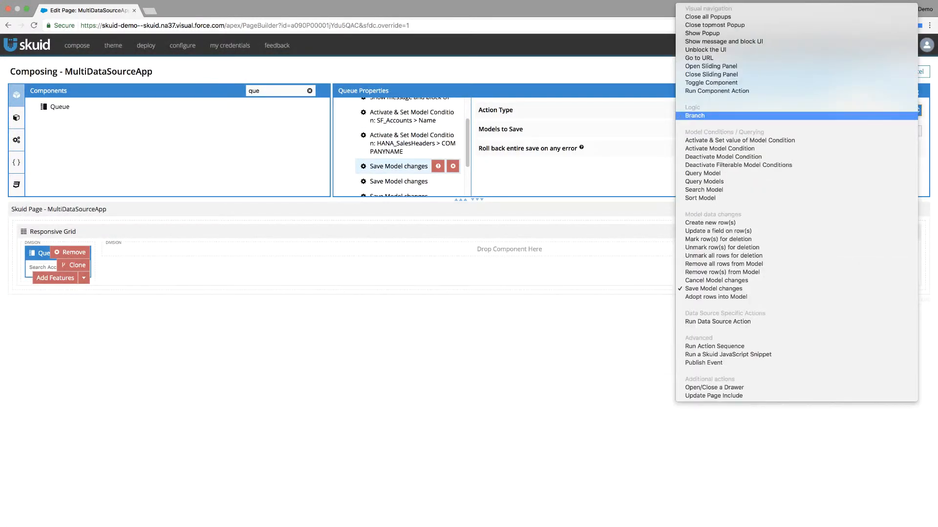
click(718, 140)
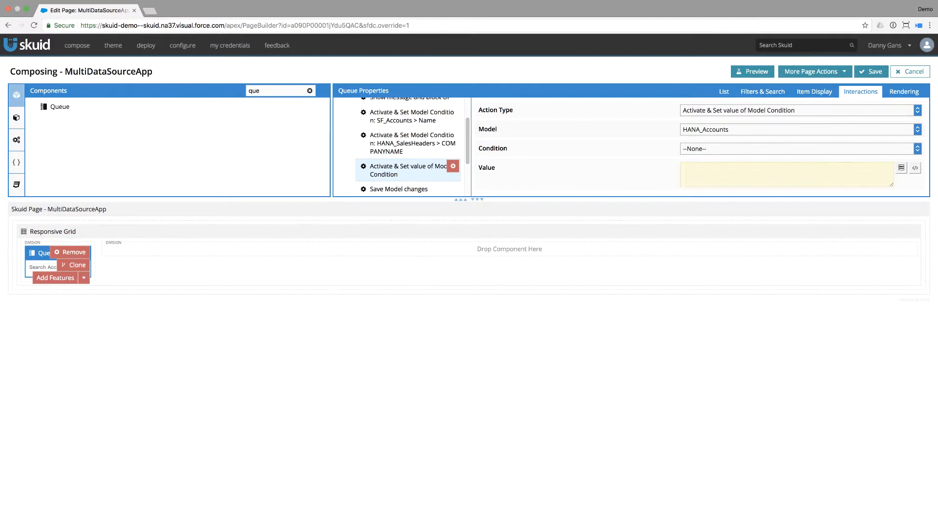
click(732, 130)
click(733, 153)
click(796, 149)
click(703, 157)
click(901, 168)
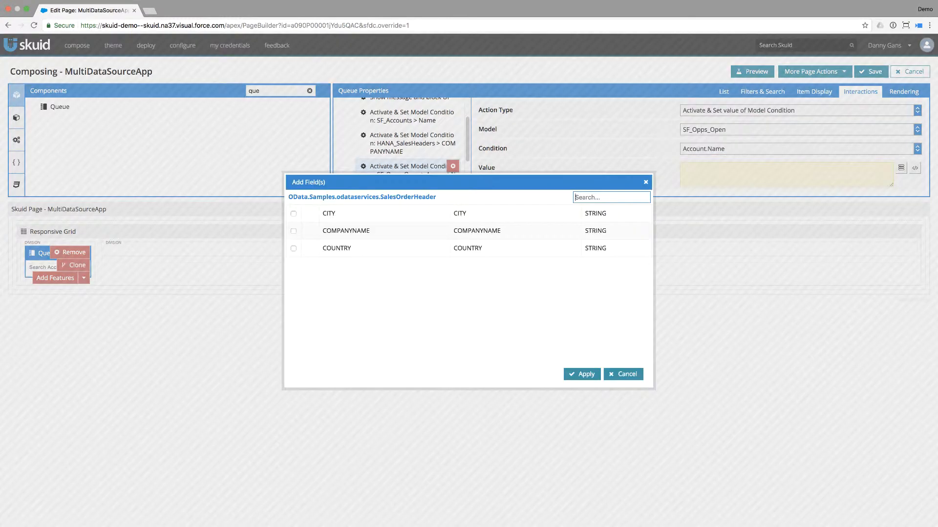
click(294, 231)
click(582, 374)
Step: Make the action after the SF_Opps_Open one activate and set the HANA_SalesItems_Company COMPANYNAME condition to {{COMPANYNAME}}
click(399, 170)
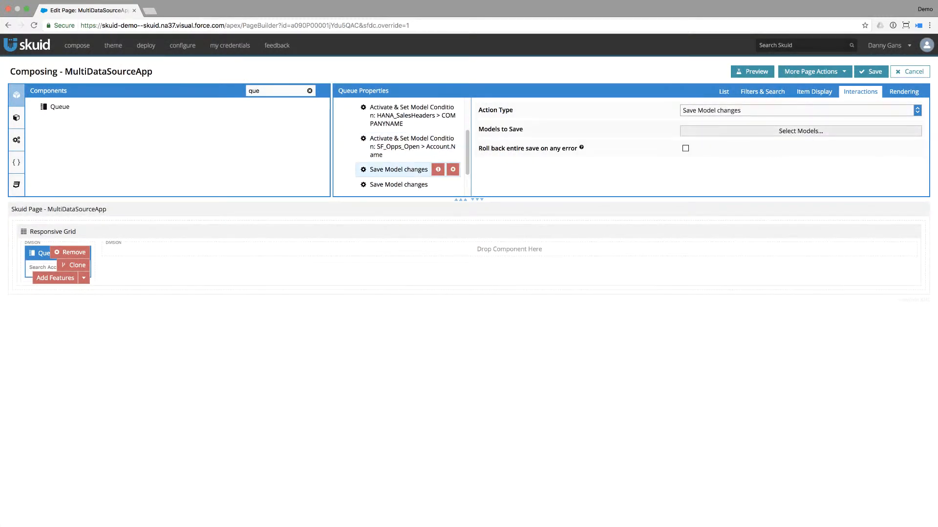
click(796, 110)
scroll(732, 142, up, 5)
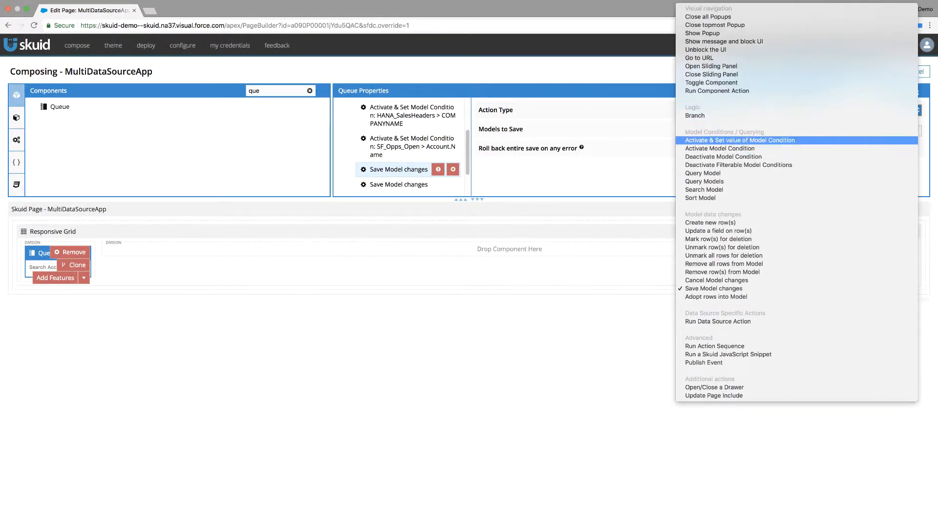
click(732, 141)
click(796, 130)
click(723, 161)
click(796, 148)
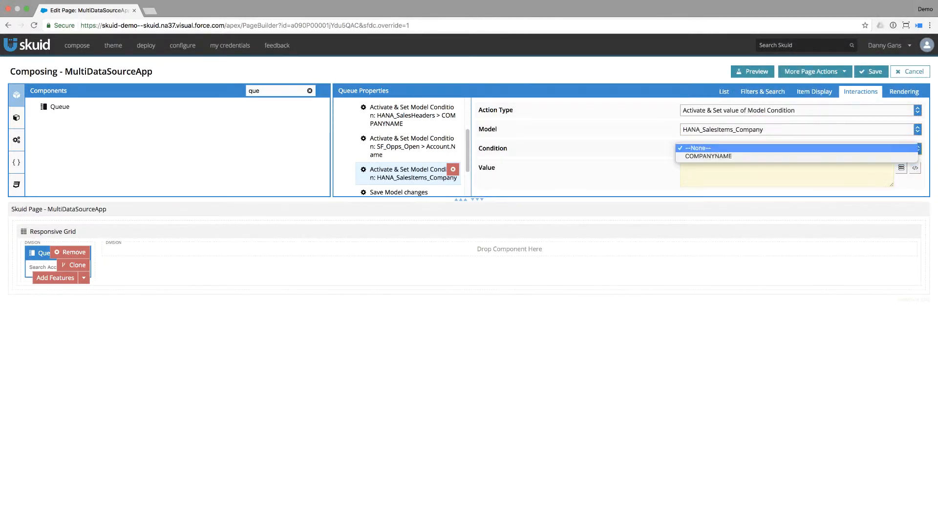
click(708, 155)
click(901, 168)
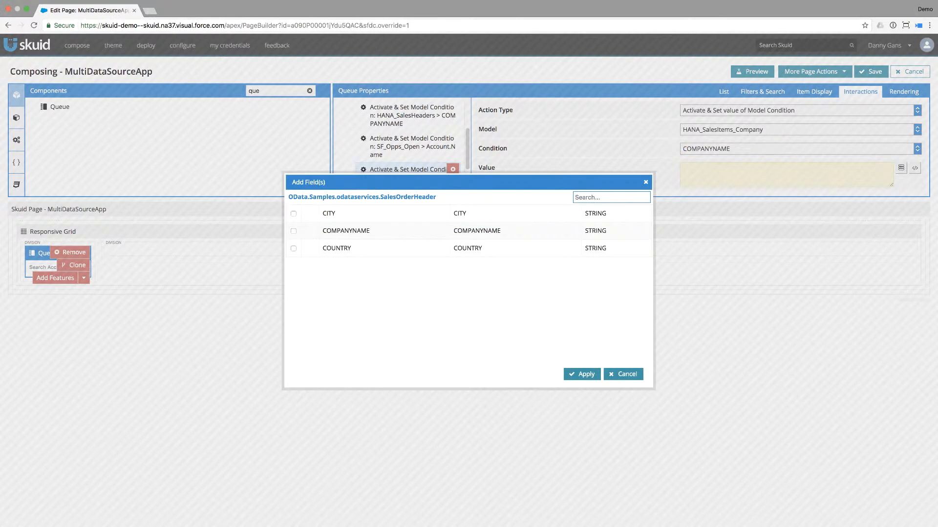
click(293, 231)
click(581, 374)
Step: Make the action after the HANA_SalesItems_Company one activate and set the SF_Contacts Account.Name condition to {{COMPANYNAME}}
scroll(407, 151, down, 3)
click(398, 143)
click(796, 110)
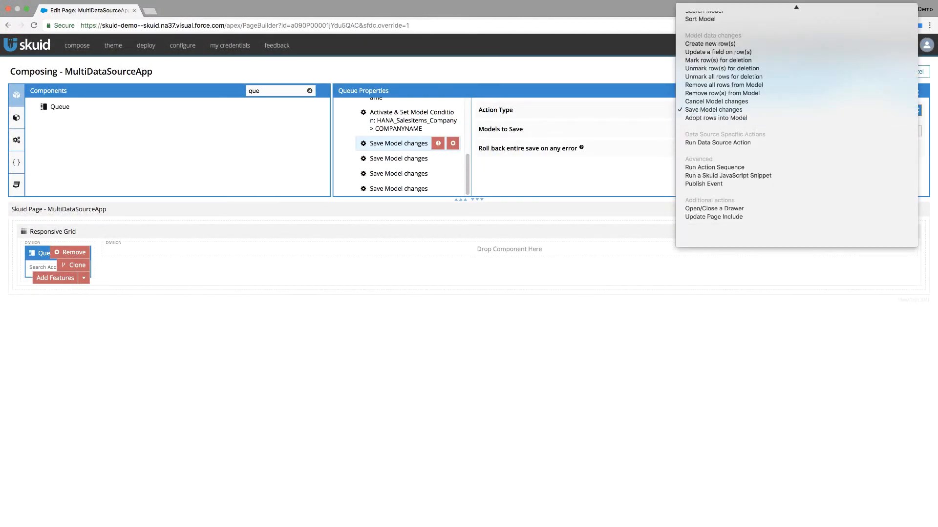
scroll(781, 128, up, 5)
click(781, 140)
click(796, 129)
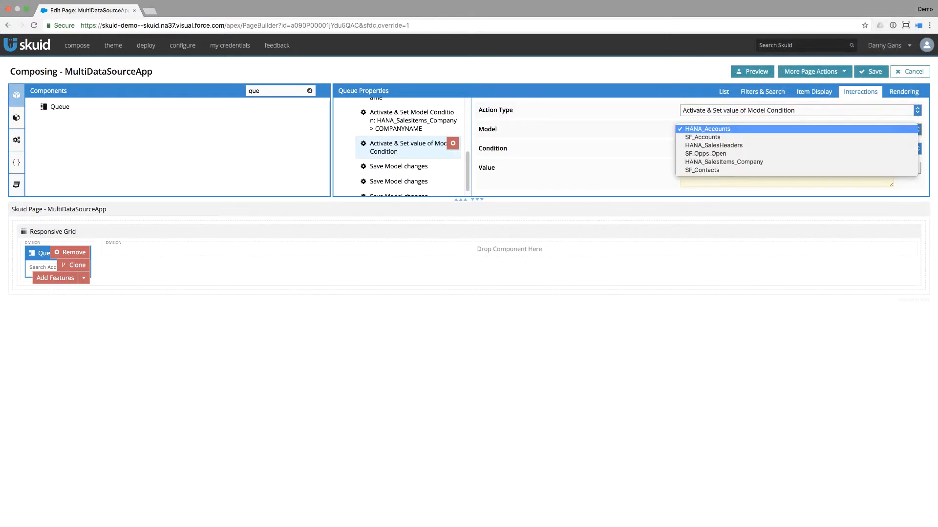
click(781, 169)
click(795, 149)
click(706, 156)
click(901, 168)
click(293, 231)
click(582, 374)
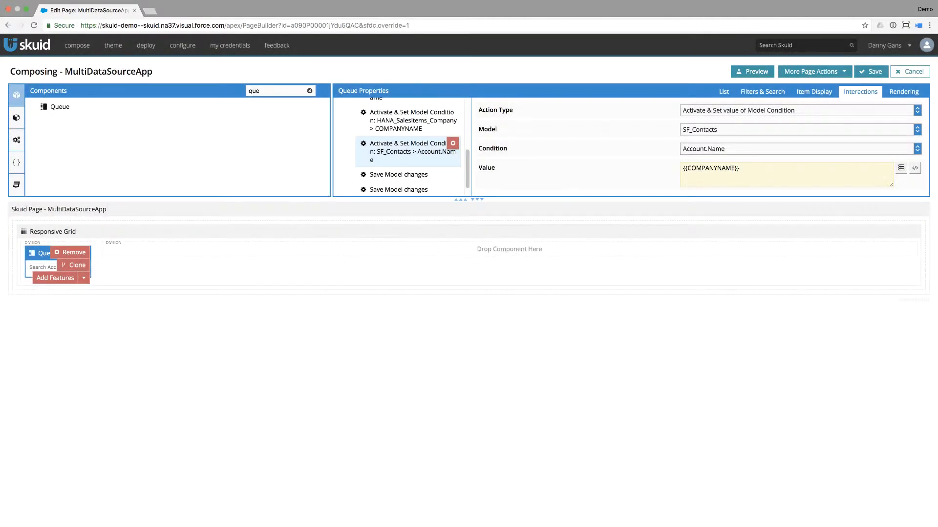
Step: Change the action after the SF_Contacts condition to Query Models, selecting every model except HANA_Accounts
click(398, 174)
click(800, 110)
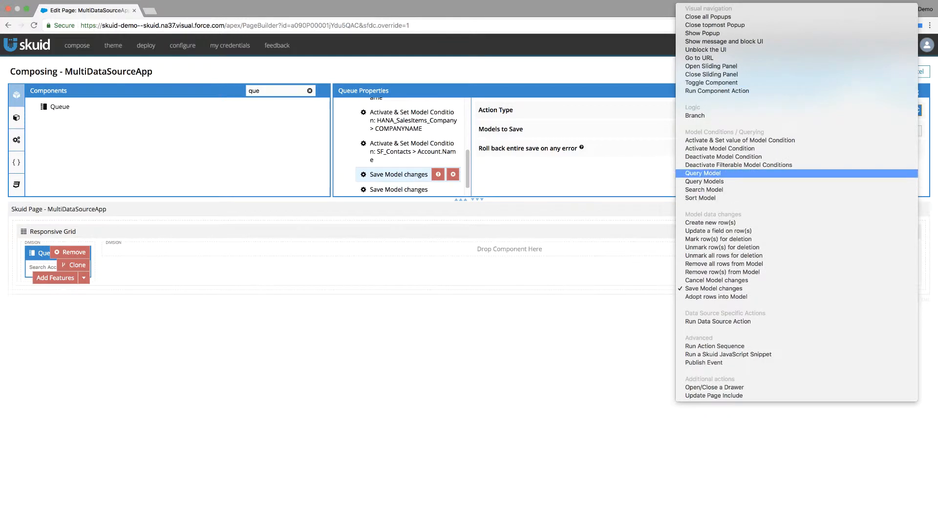
click(704, 182)
click(801, 131)
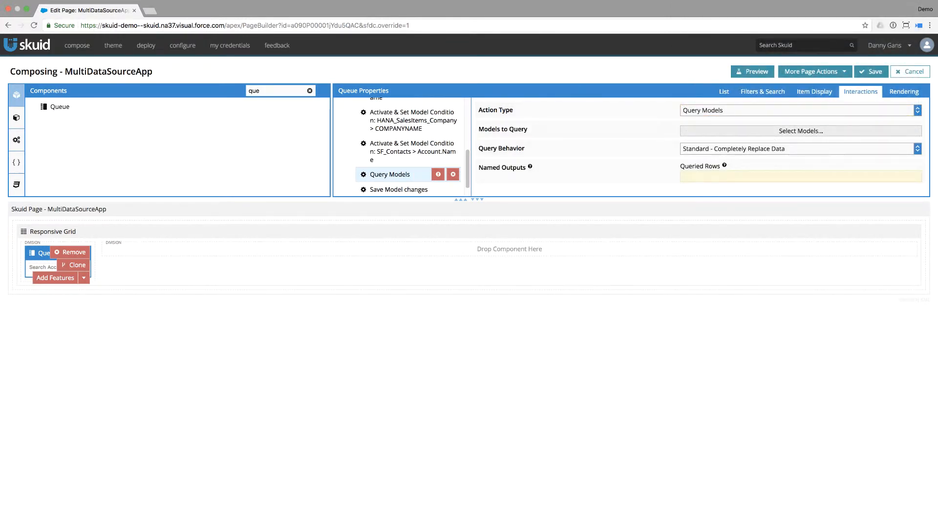
click(701, 157)
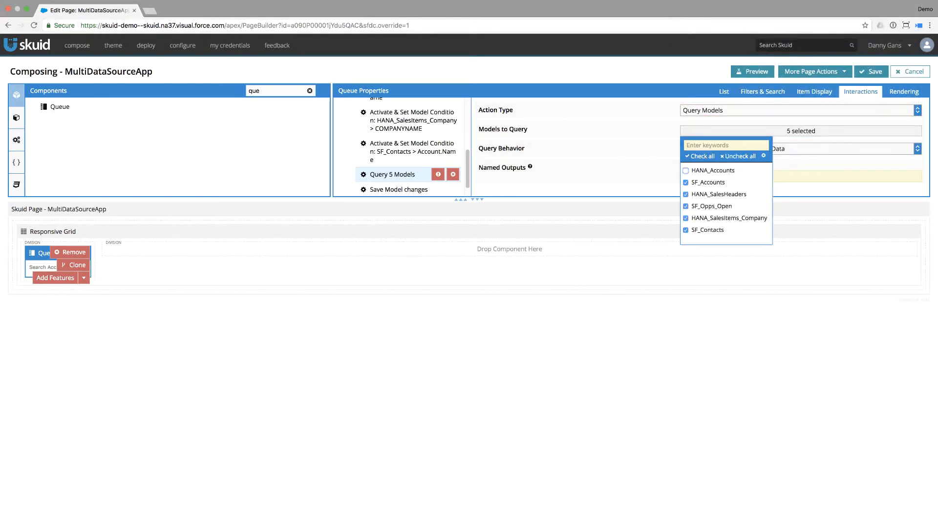
Step: Change the action following the model query to Unblock the UI
click(415, 189)
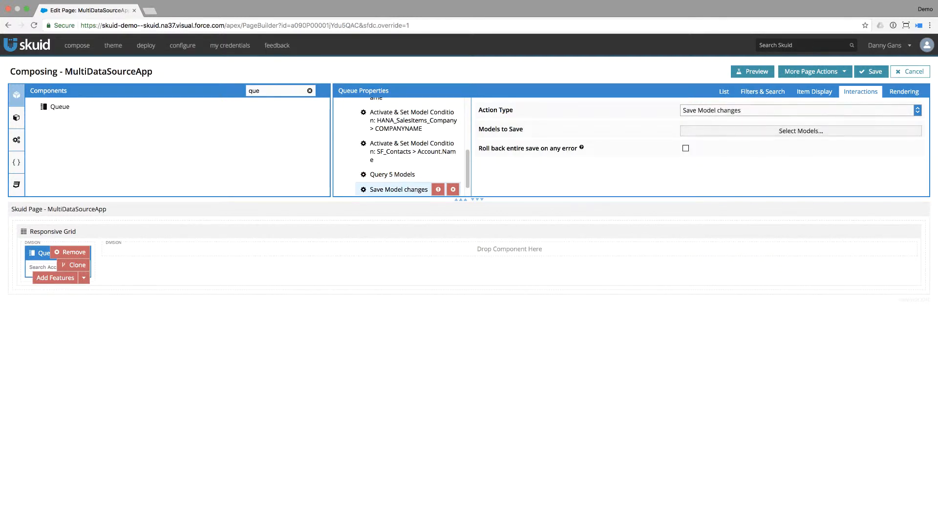
click(800, 111)
key(Up)
key(Up)
key(Up)
key(Up)
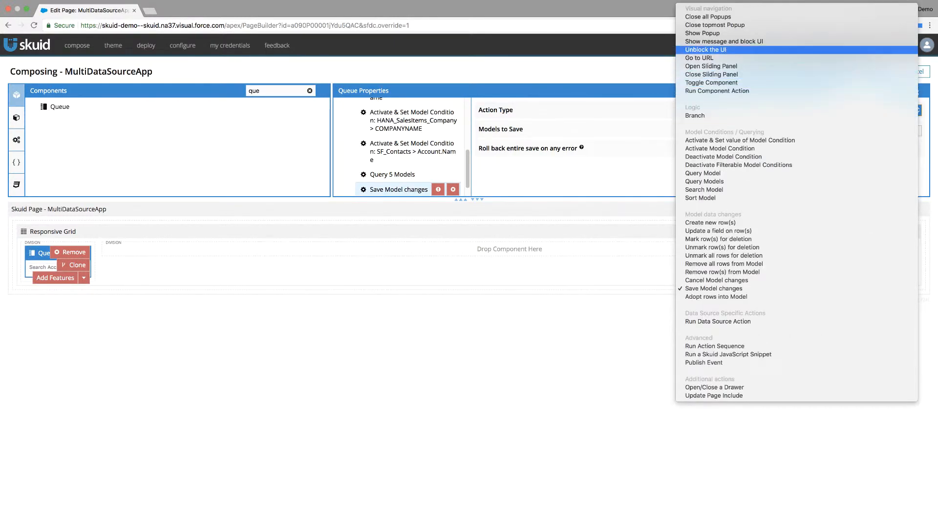
key(Return)
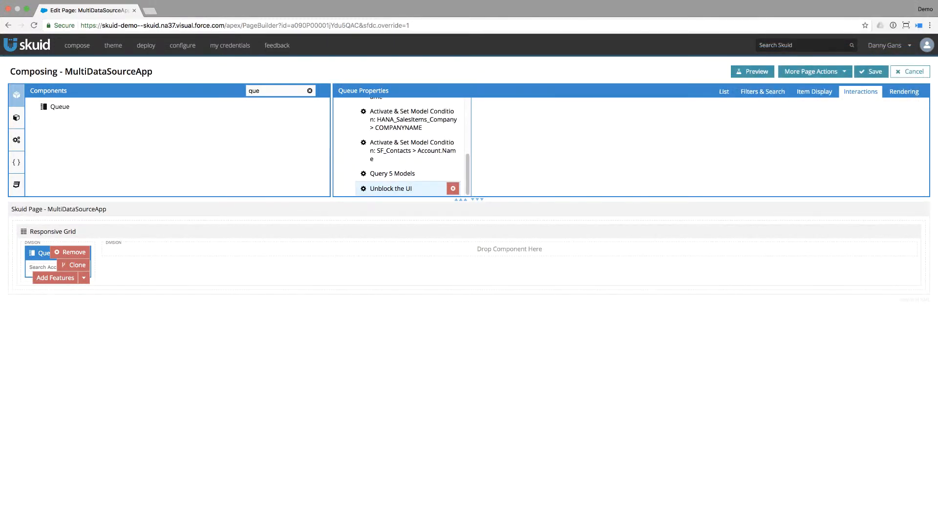
Step: Nest a responsive grid in the empty division beside the queue and give it a second division
click(309, 91)
drag(98, 171, 130, 252)
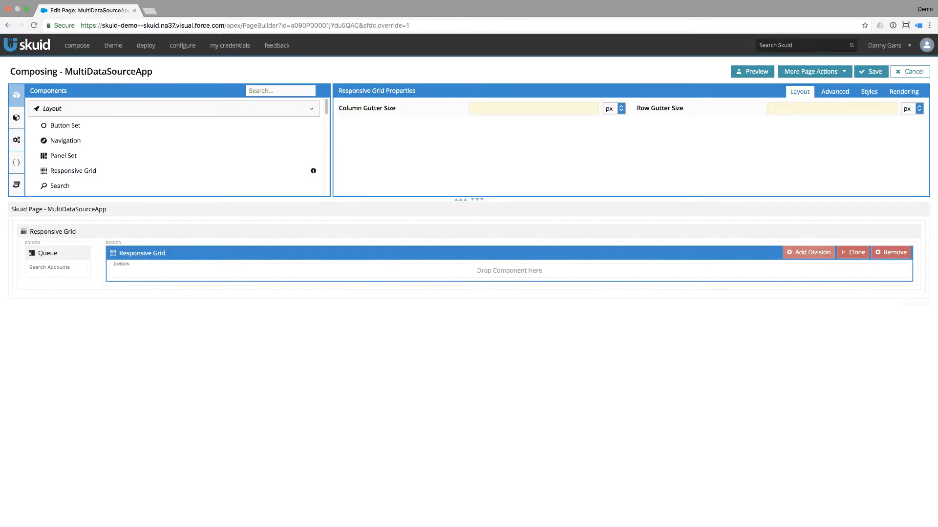
click(809, 252)
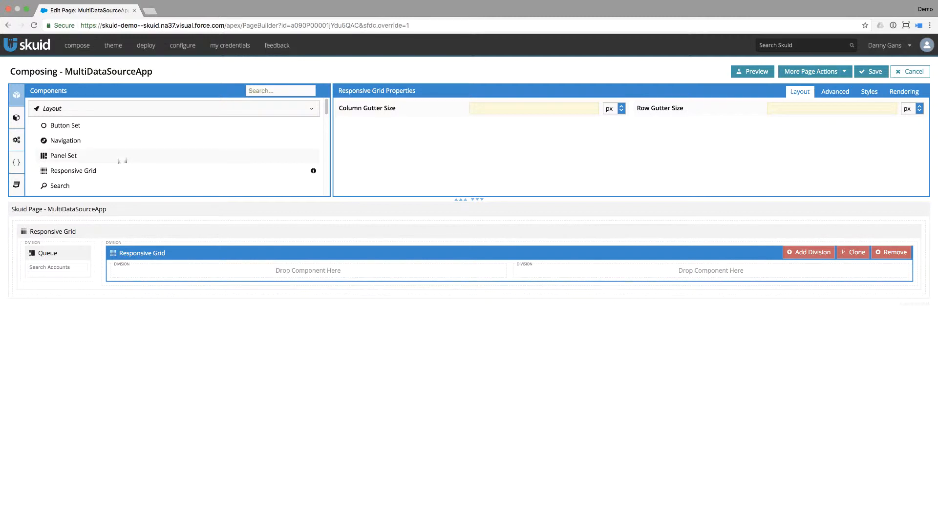
Step: Place a Page Title in the nested grid's first division with a Field Editor below it
click(281, 91)
text(tit)
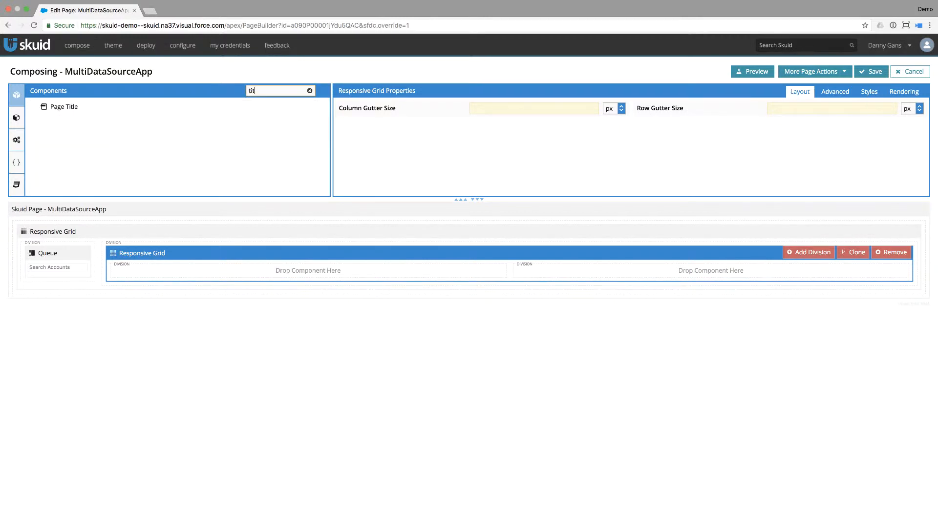
drag(64, 107, 127, 271)
key(super+a)
text(fie)
drag(96, 107, 165, 311)
Step: Place a Table in the nested grid's second division and a Tab Set beneath the nested grid
key(super+a)
text(tabl)
drag(58, 107, 559, 270)
key(BackSpace)
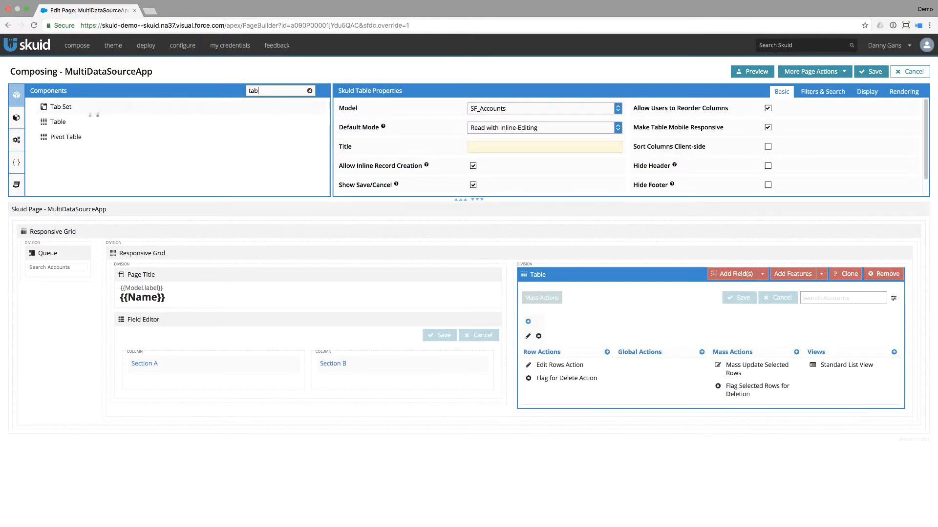
drag(81, 110, 229, 429)
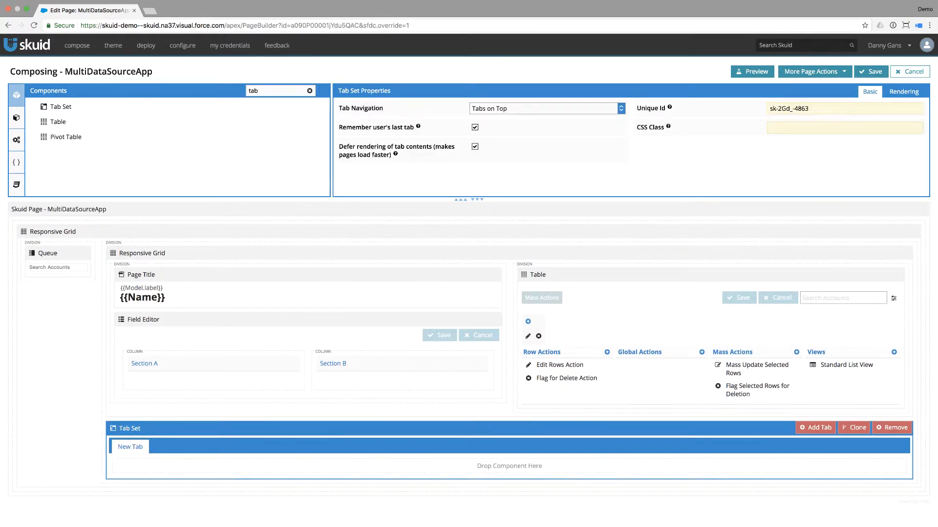
Step: Set the page title's text to "Account Details for {{Name}}"
click(141, 275)
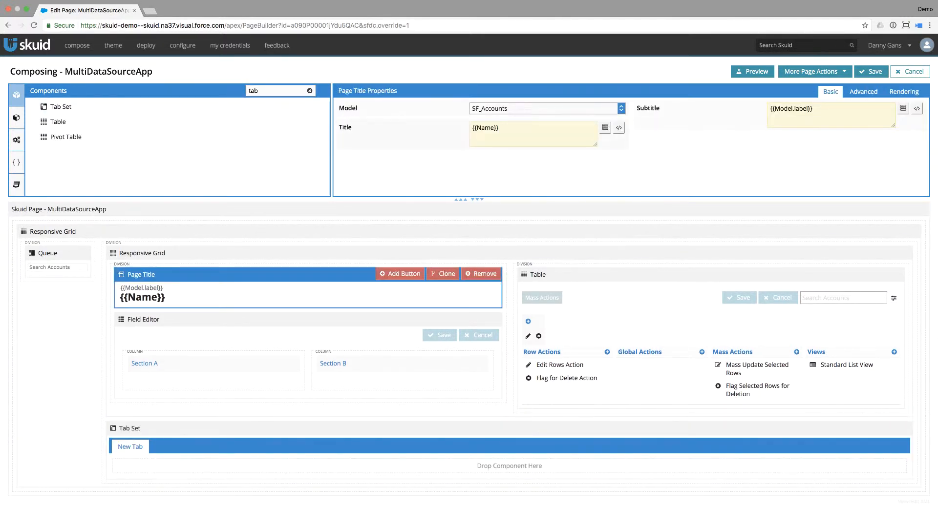
click(472, 128)
text(Account Details for)
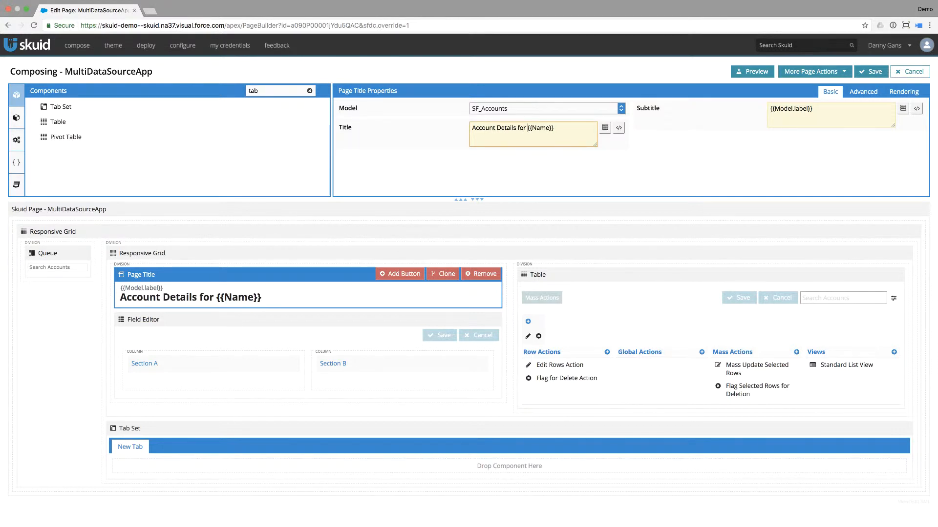
Step: Turn off the Field Editor's Save and Cancel buttons and title its first section "Overview"
click(143, 320)
click(474, 127)
click(145, 347)
triple_click(495, 128)
text(Ov)
key(BackSpace)
key(BackSpace)
text(Overview)
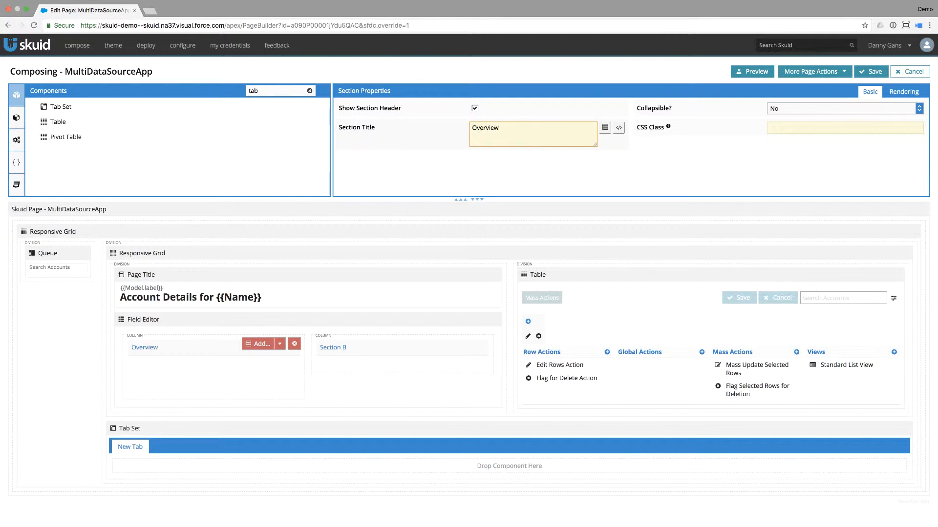
Step: Title the Field Editor's second section "Details"
click(333, 347)
triple_click(495, 128)
text(Details)
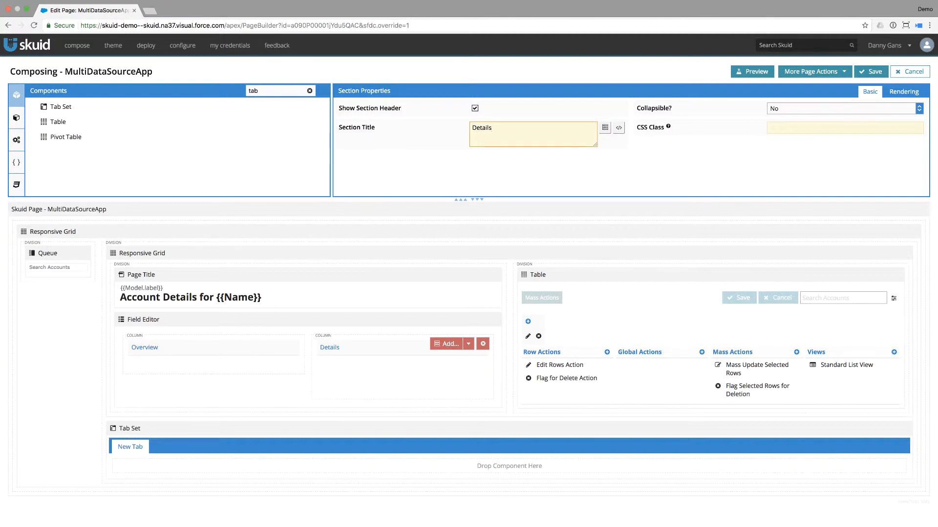
Step: Add the Account Name, Annual Revenue and Owner ID model fields to the Overview section
click(147, 347)
click(280, 344)
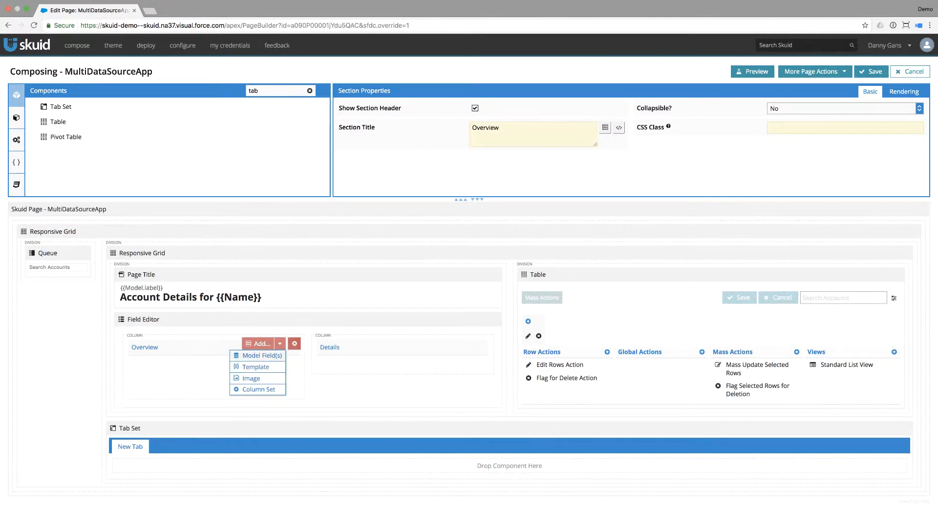
click(254, 355)
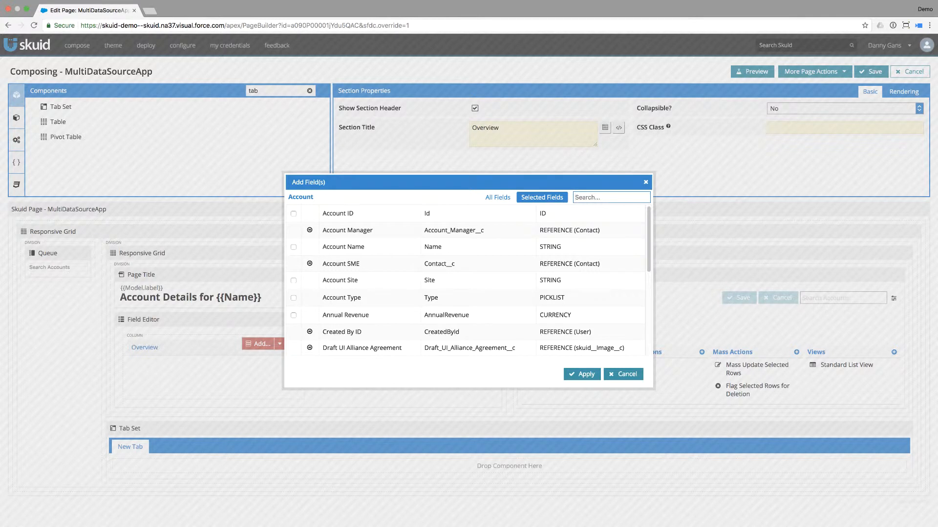
text(accou)
key(super+a)
text(ann)
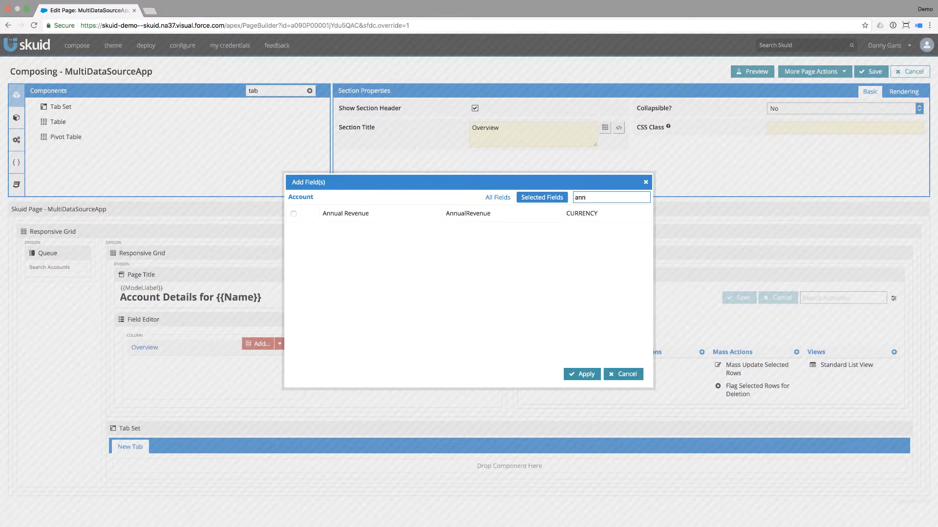
key(Return)
key(super+a)
key(BackSpace)
text(own)
key(Return)
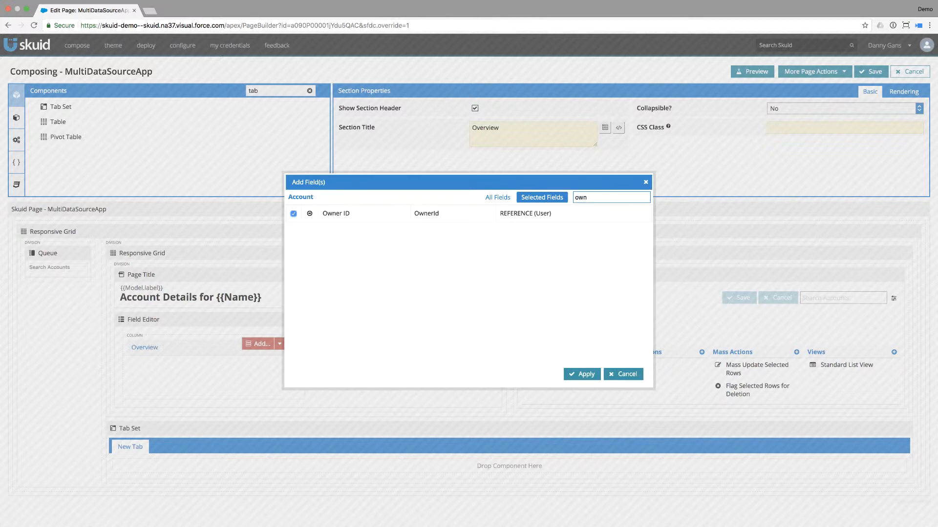
click(582, 374)
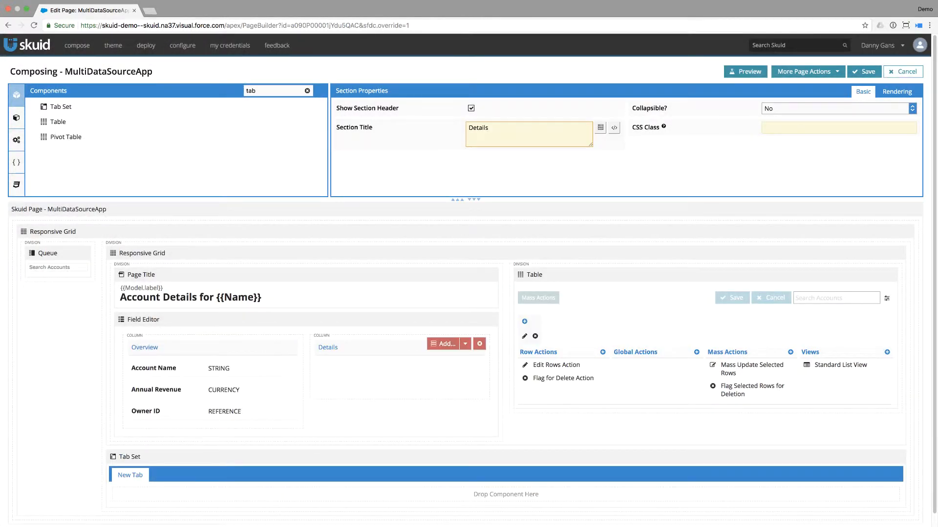
Step: Add the Industry, Employees and NumberofLocations model fields to the Details section
click(465, 344)
click(445, 355)
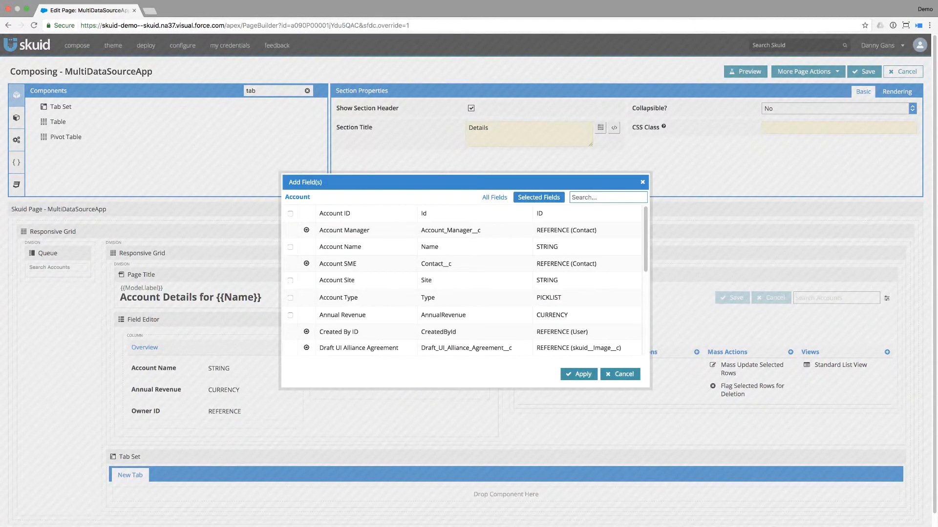
text(ind)
key(Return)
key(super+a)
text(num)
key(Return)
click(290, 231)
click(579, 374)
Step: Set the table's model to SF_Contacts
click(542, 274)
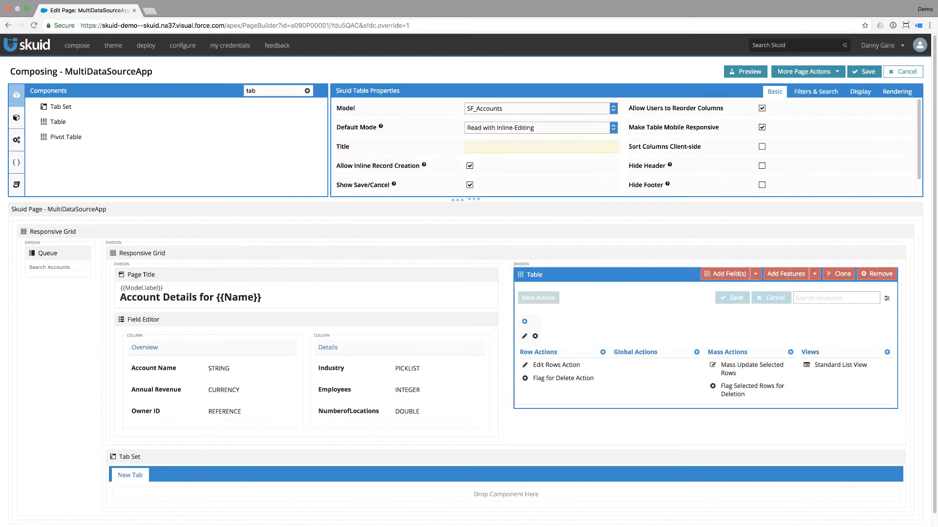
click(540, 108)
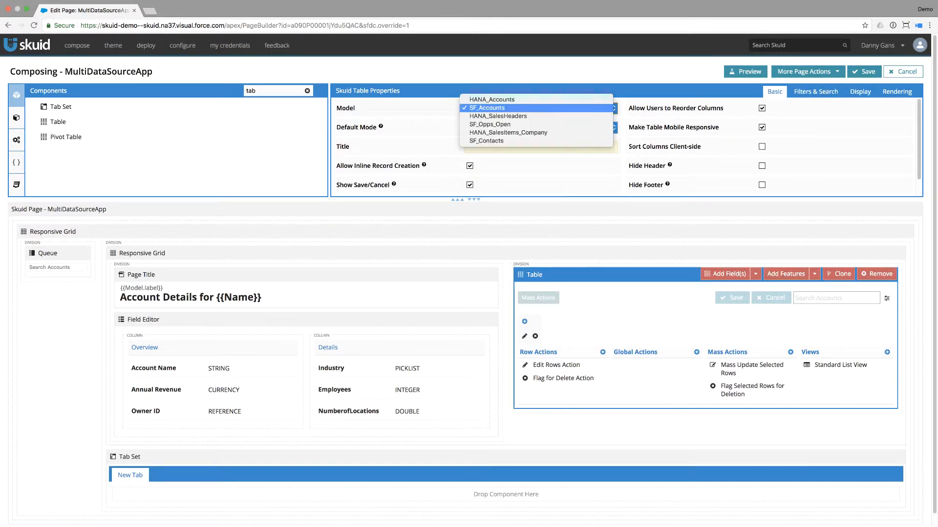
click(508, 141)
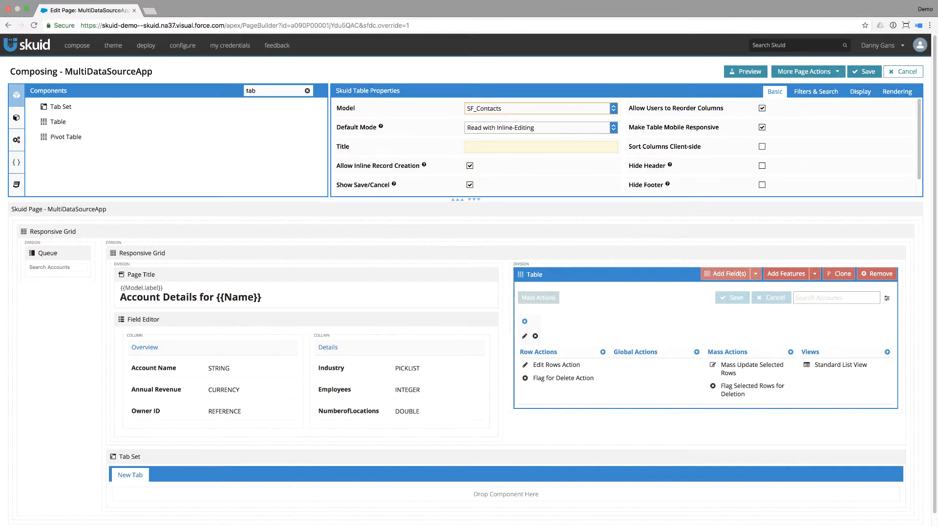
Step: Select the First Name, Last Name and Title model fields for the contacts table
click(755, 273)
click(739, 285)
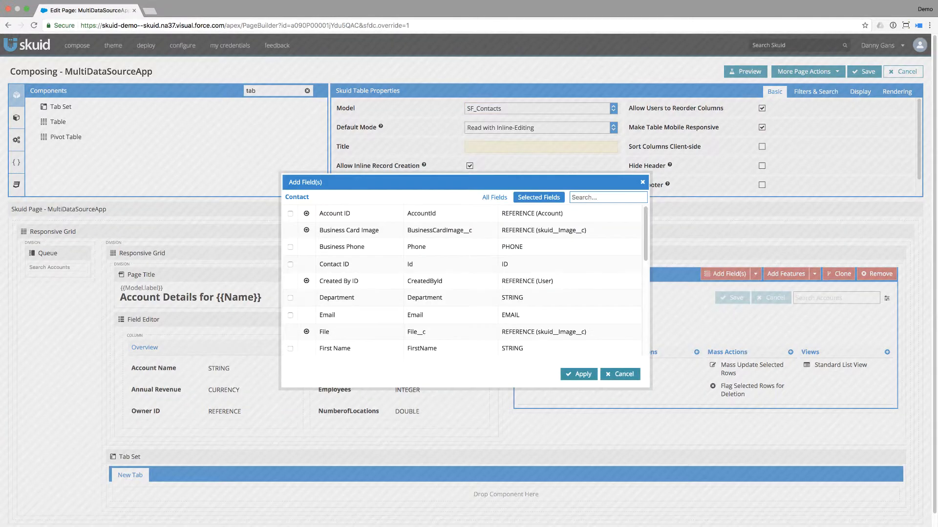
text(na)
click(290, 213)
click(290, 248)
double_click(576, 197)
text(ti)
click(290, 231)
Step: Include the Department and Email fields in the selection and apply it to the contacts table
double_click(574, 197)
text(depa)
key(Tab)
key(space)
key(shift+Tab)
text(email)
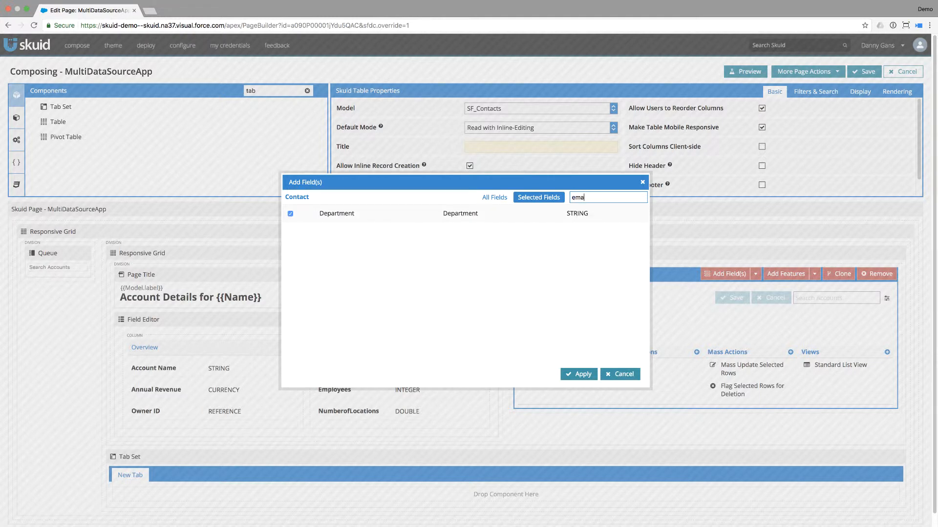
key(Tab)
key(space)
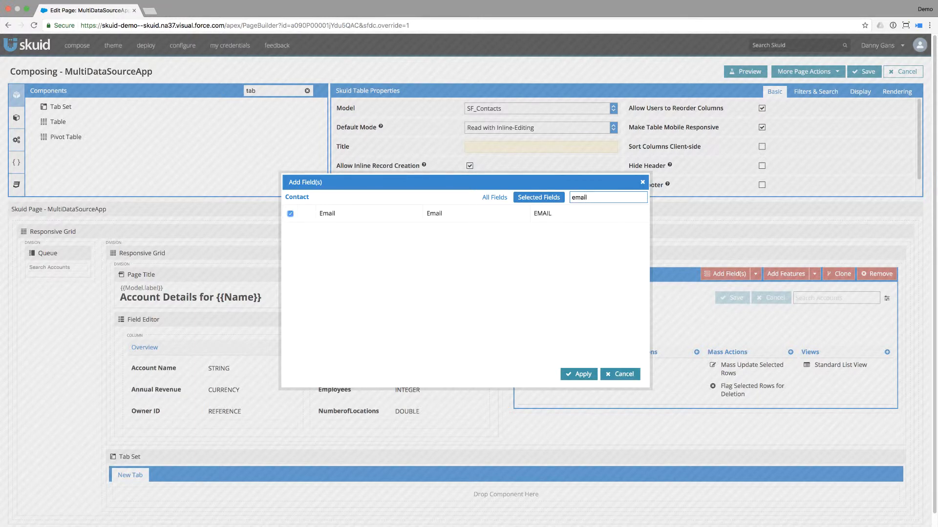
key(Tab)
key(space)
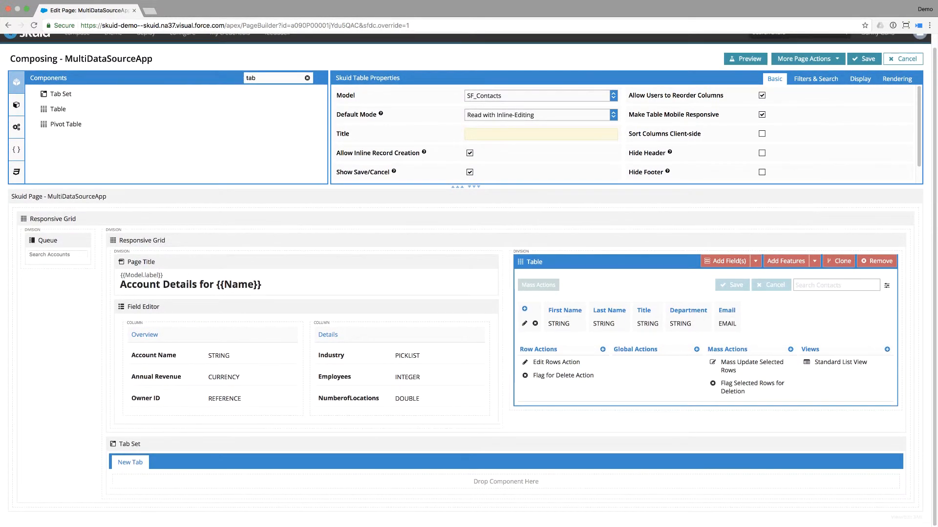
Step: Place a Chart inside the Tab Set's New Tab
click(308, 79)
click(276, 79)
text(char)
click(130, 462)
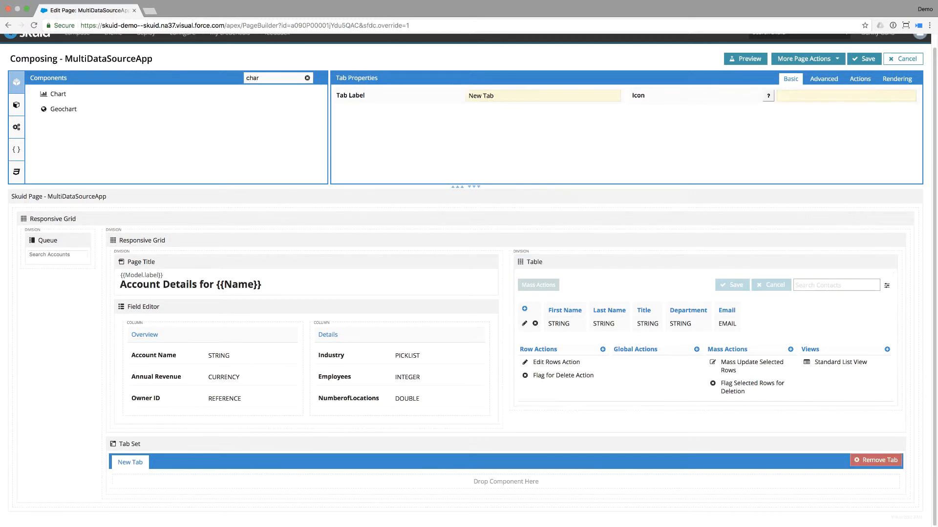
drag(57, 96, 147, 481)
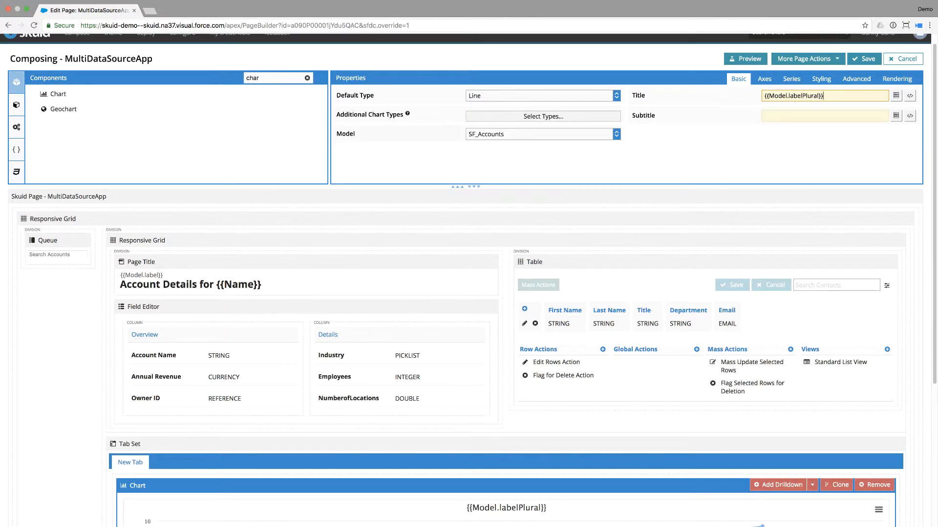
Step: Configure the chart as a Spline on the HANA_SalesItems_Company model, titled "Sales and Opp"
click(542, 96)
click(513, 104)
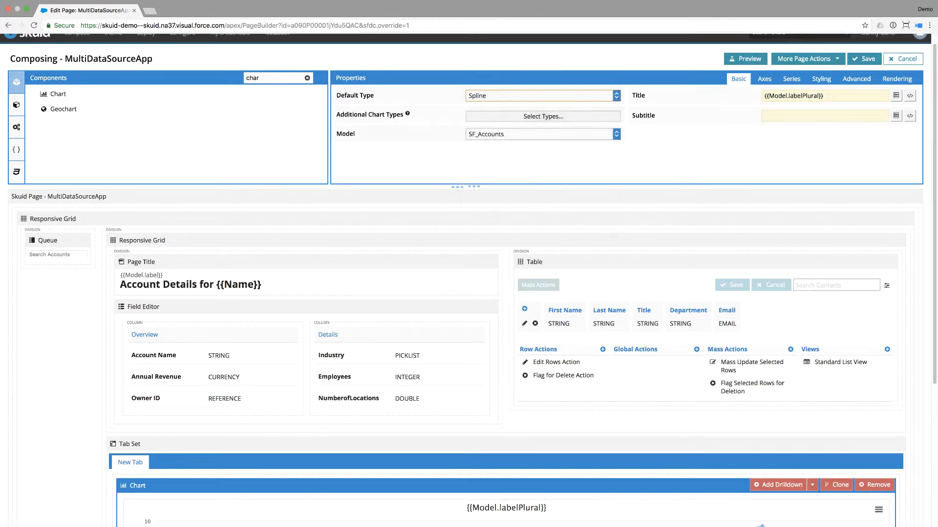
click(542, 134)
click(509, 158)
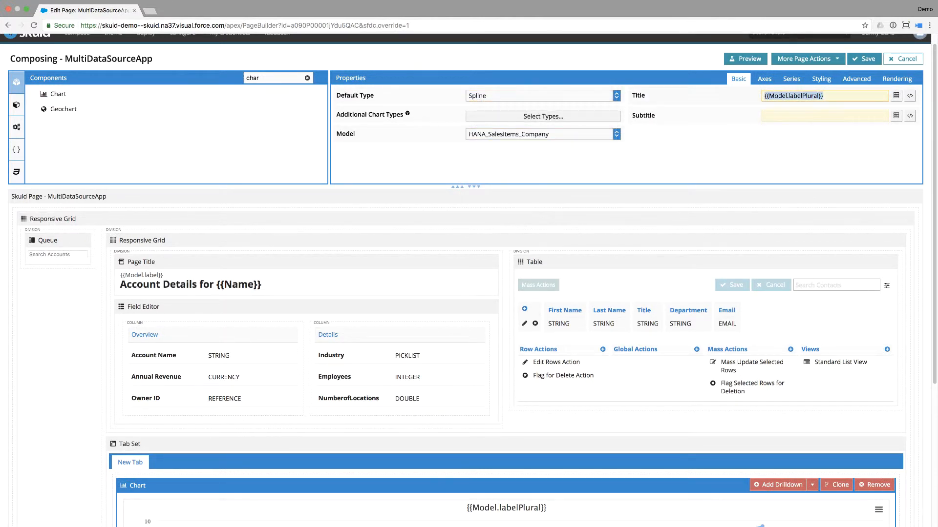
text(Sa)
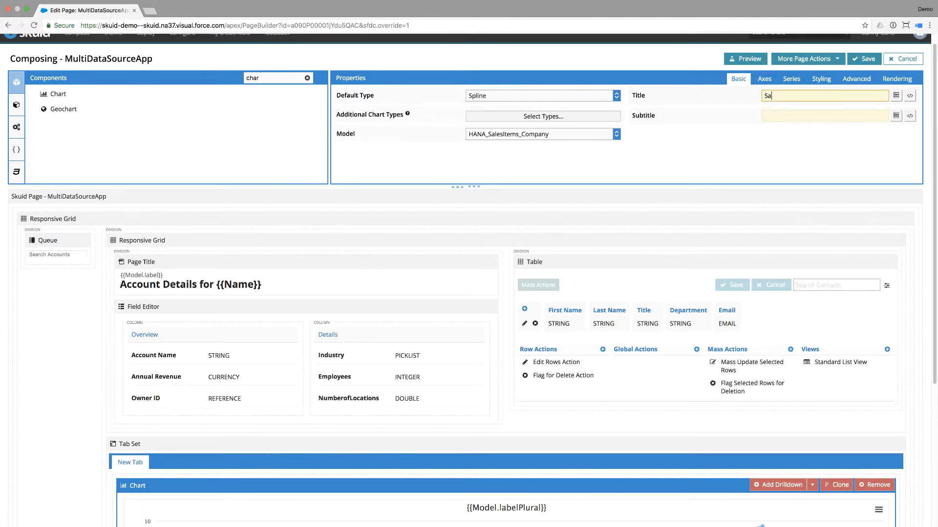
text(les and Opp)
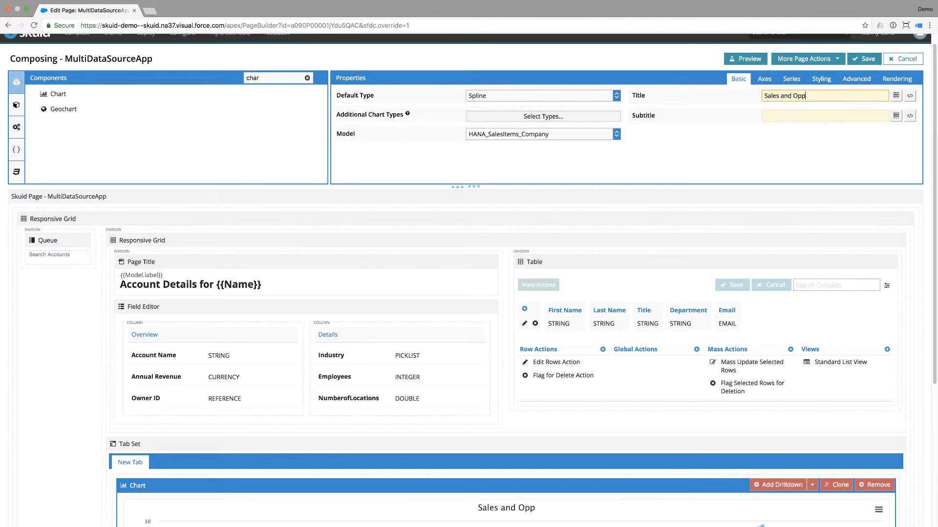
Step: Set the chart's category axis field to HISTORY_CREATEDAT with a default date granularity of Calendar Quarter
click(764, 79)
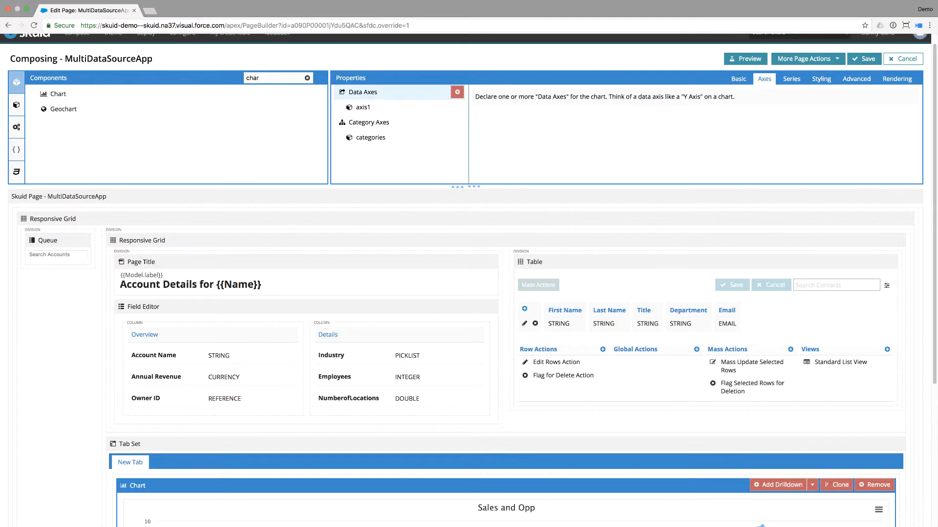
click(370, 137)
click(789, 155)
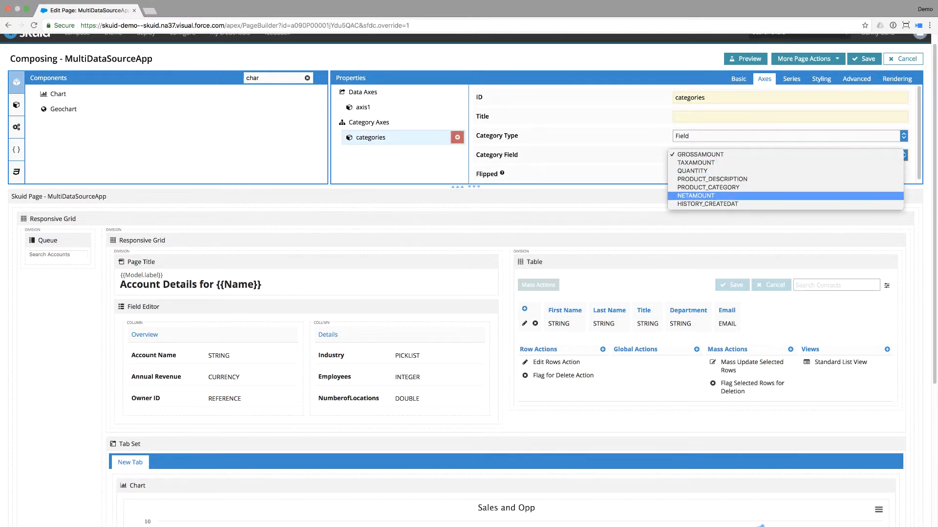
click(707, 204)
scroll(698, 134, down, 3)
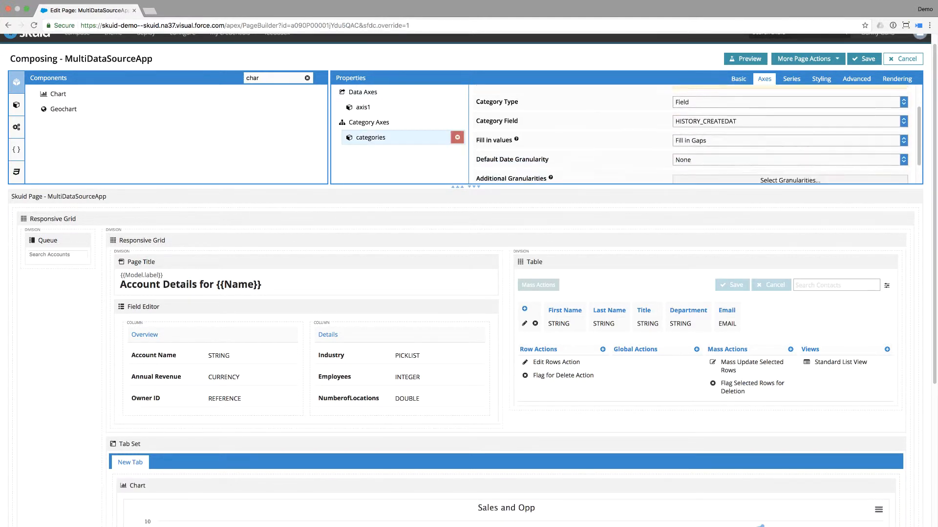
click(786, 134)
click(732, 171)
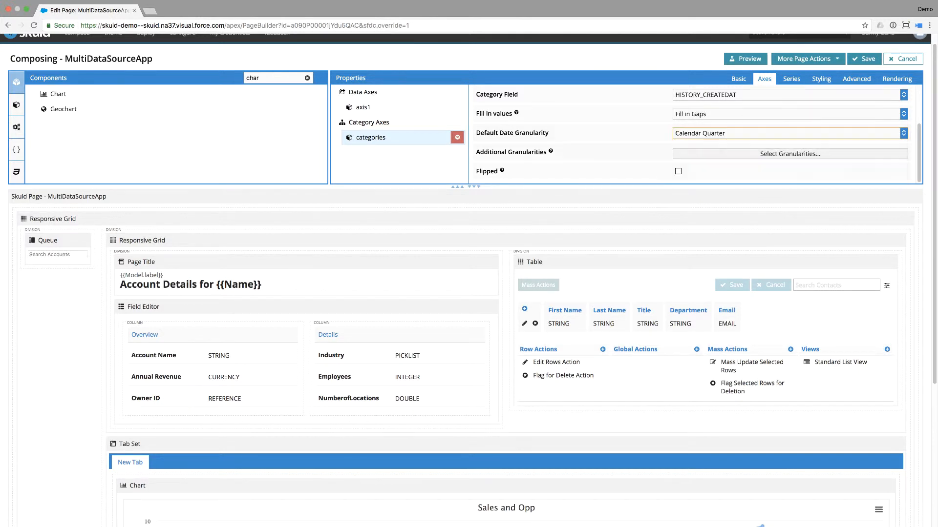
Step: Select Calendar Week, Calendar Month and Calendar Year as additional granularities for the category axis
click(790, 154)
click(704, 217)
click(707, 242)
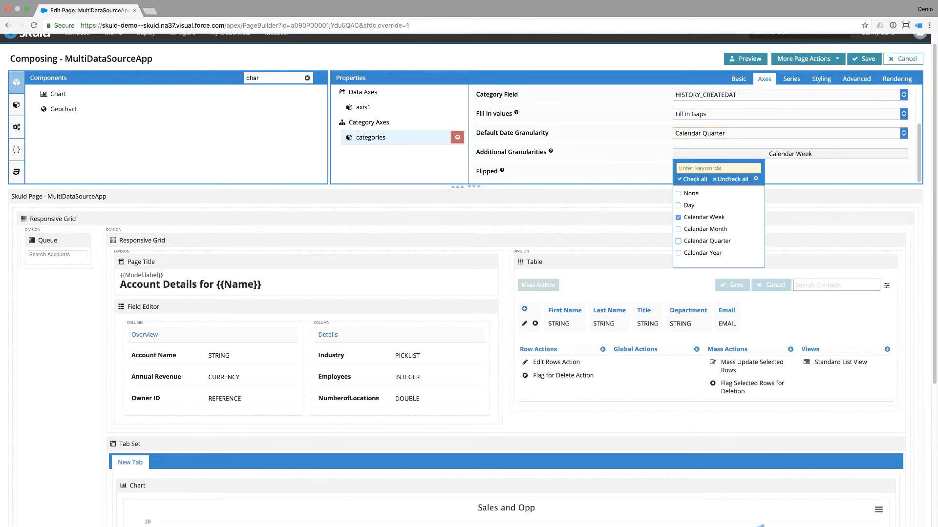
click(705, 229)
click(707, 241)
click(702, 253)
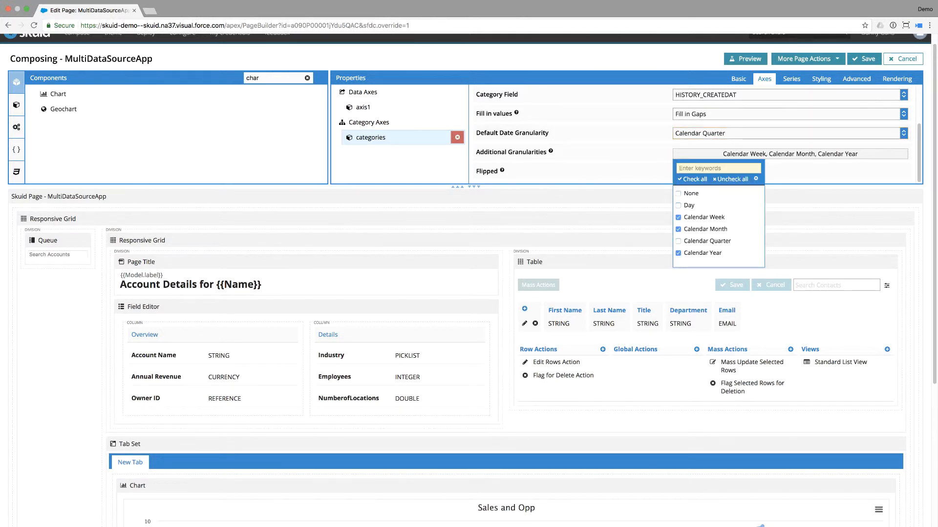
Step: Configure the chart's first series on HANA_SalesItems_Company with category field HISTORY_CREATEDAT and the Sum aggregate of GROSSAMOUNT
click(791, 79)
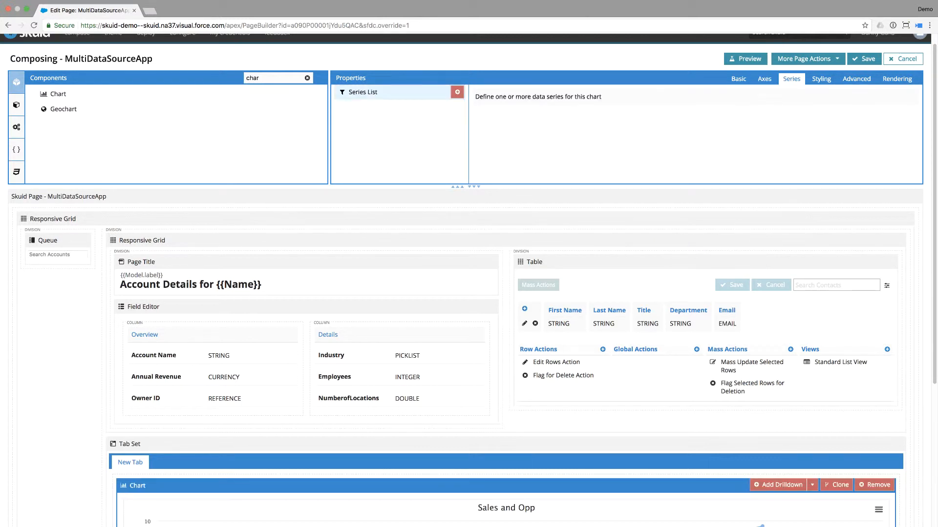
click(364, 107)
click(789, 97)
click(716, 138)
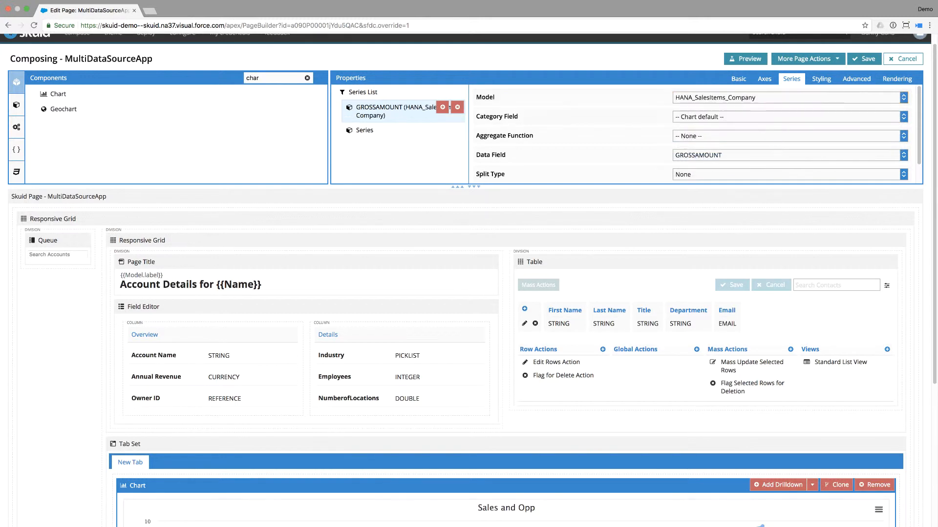
click(787, 117)
click(707, 173)
click(708, 136)
click(694, 152)
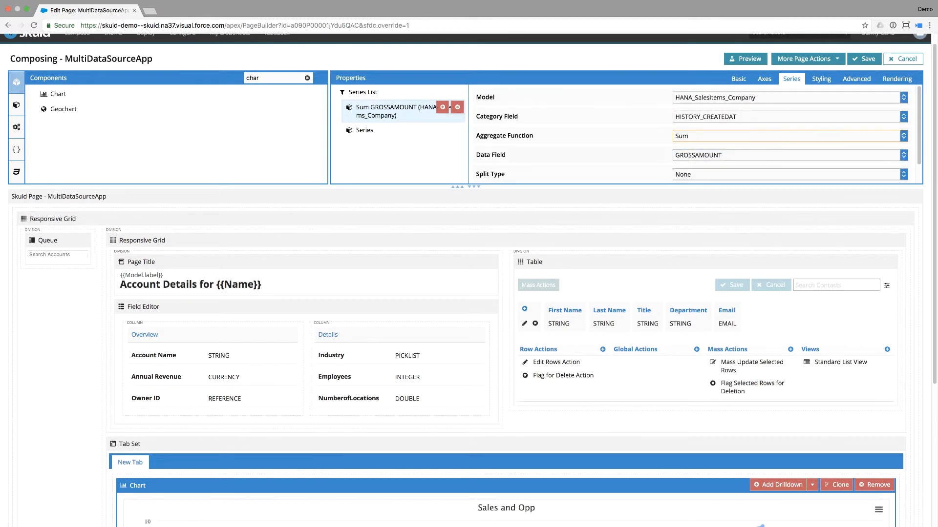
Step: Configure the chart's second series on SF_Opps_Open with category field CloseDate, the Sum of Amount and type Column
click(364, 131)
click(786, 97)
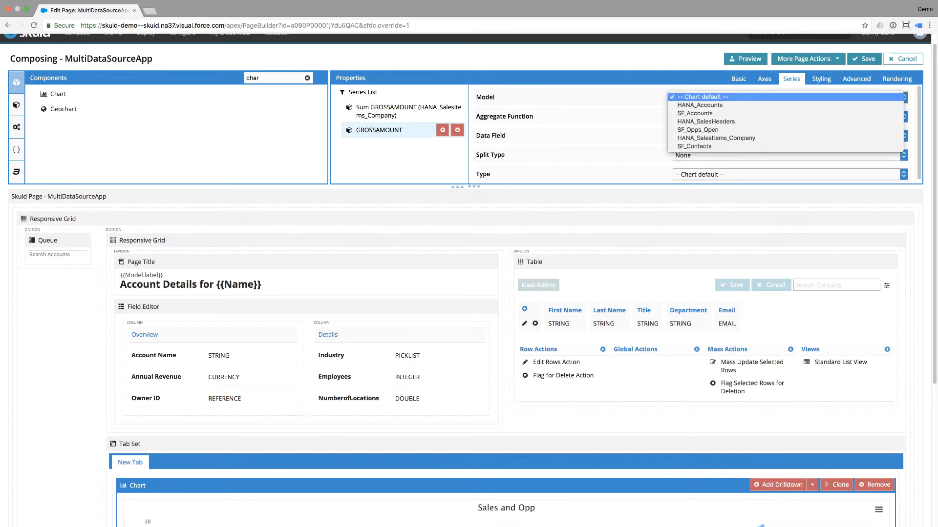
click(697, 130)
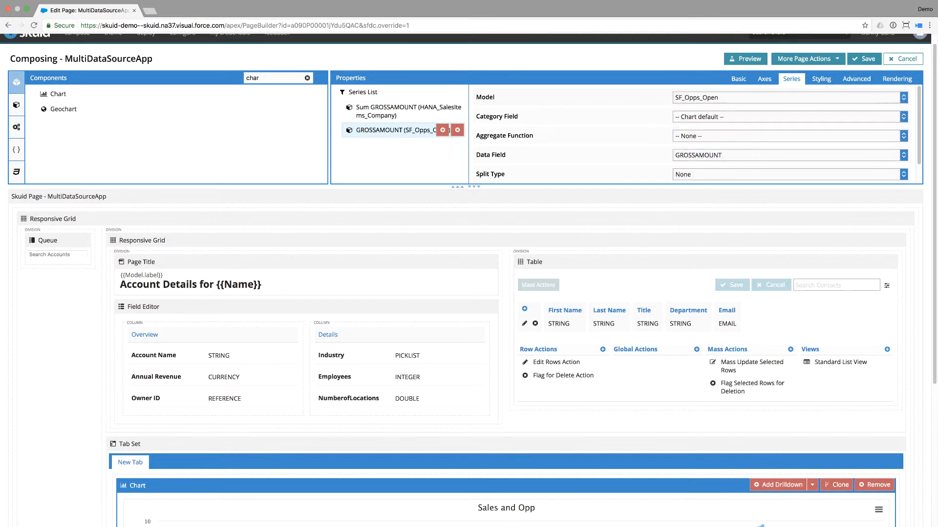
click(786, 116)
click(691, 124)
click(786, 136)
click(683, 153)
click(786, 155)
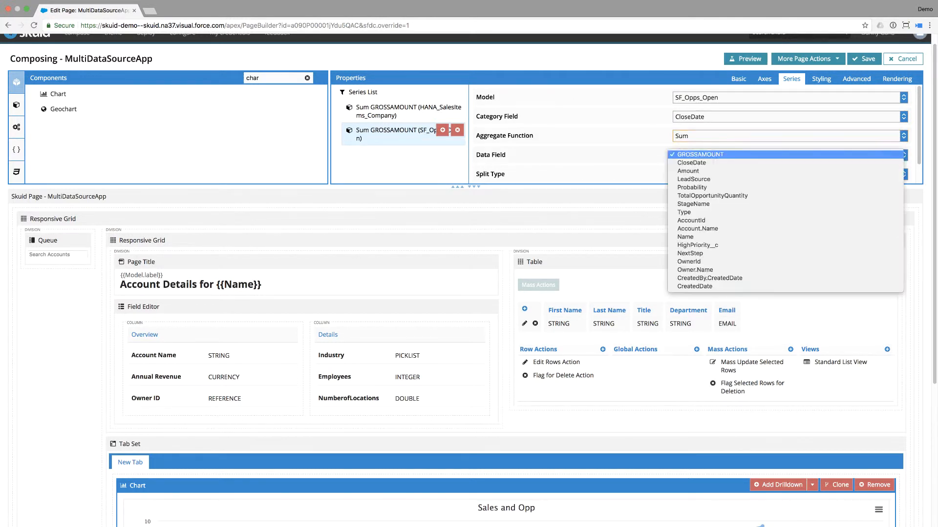
click(688, 169)
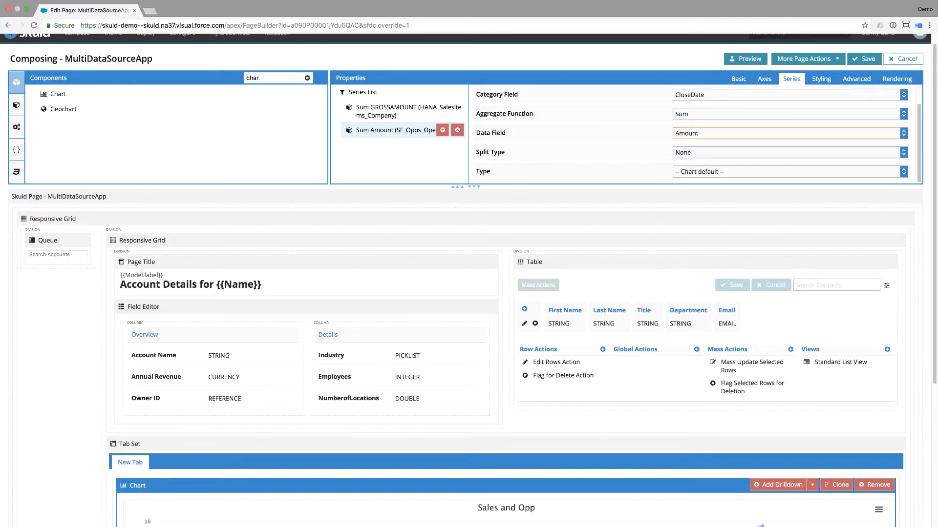
click(787, 171)
click(688, 213)
Step: Add two more tabs to the Tab Set and label the middle one "Sales Order Details"
scroll(469, 342, down, 3)
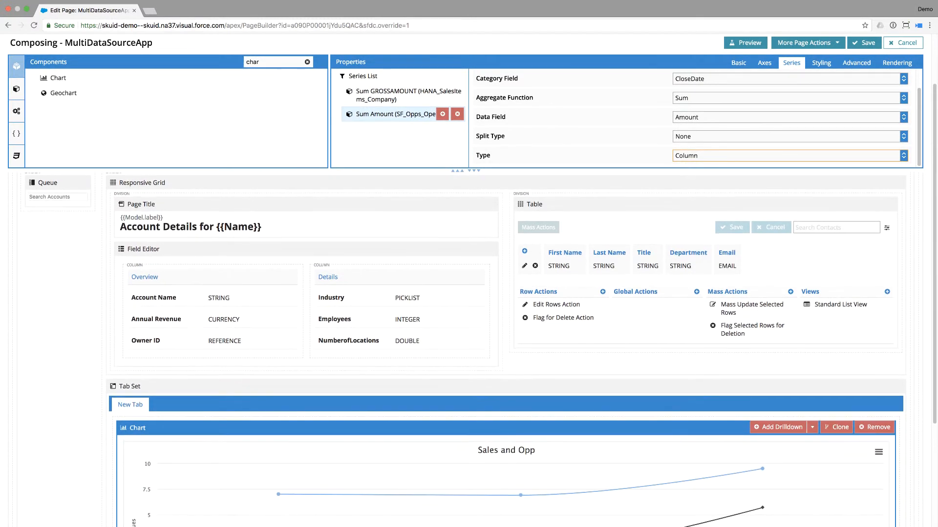
click(505, 386)
double_click(817, 386)
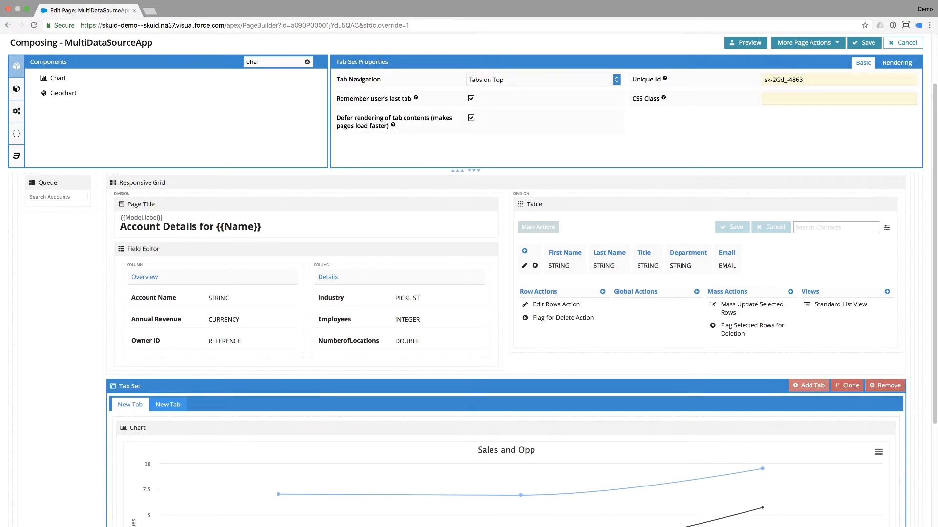
click(168, 405)
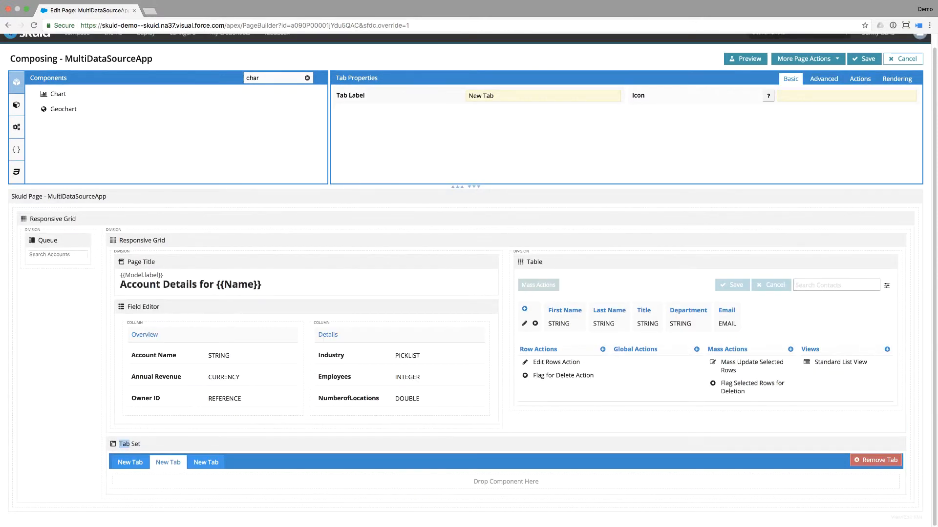
text(Sales)
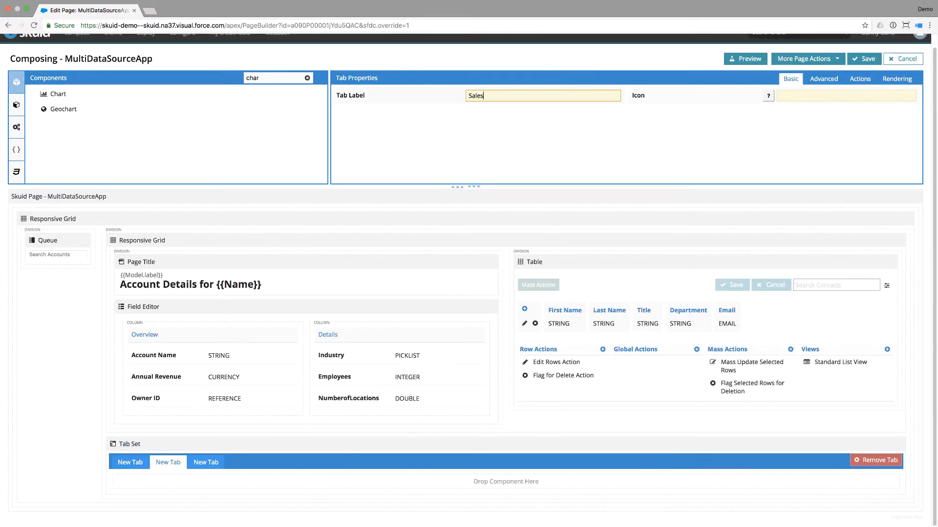
text( Order Details)
Step: Place a Table in the Sales Order Details tab, using the HANA_SalesHeaders model and Read-Only mode
key(shift+Tab)
text(table)
drag(58, 94, 162, 476)
key(Down)
key(Down)
key(Up)
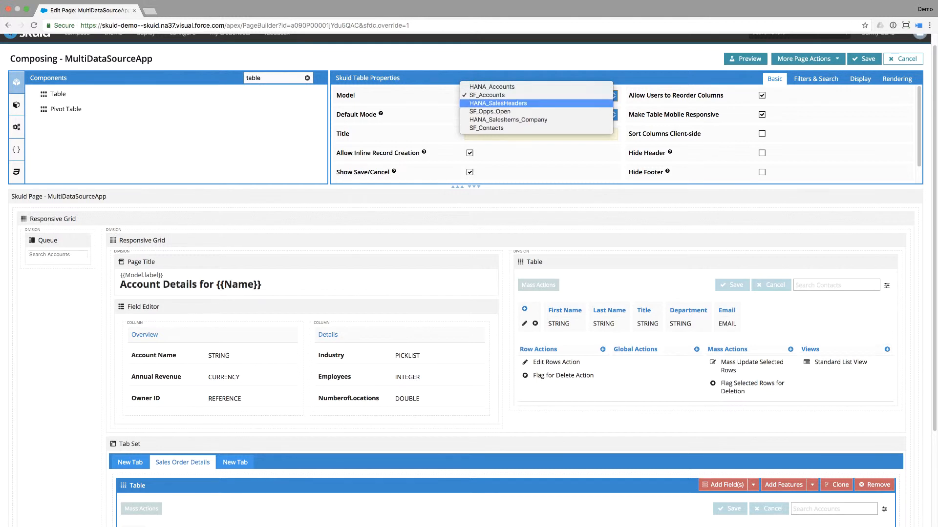
key(Return)
click(541, 114)
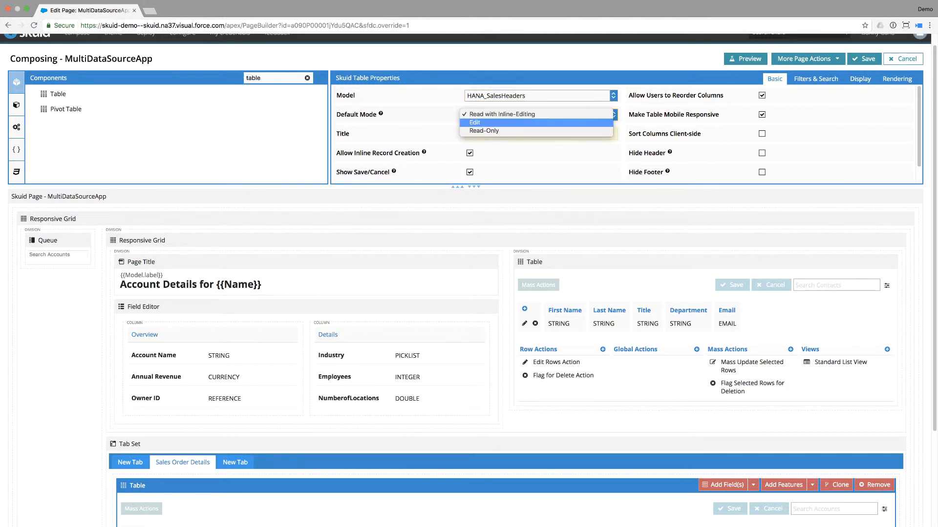
click(488, 131)
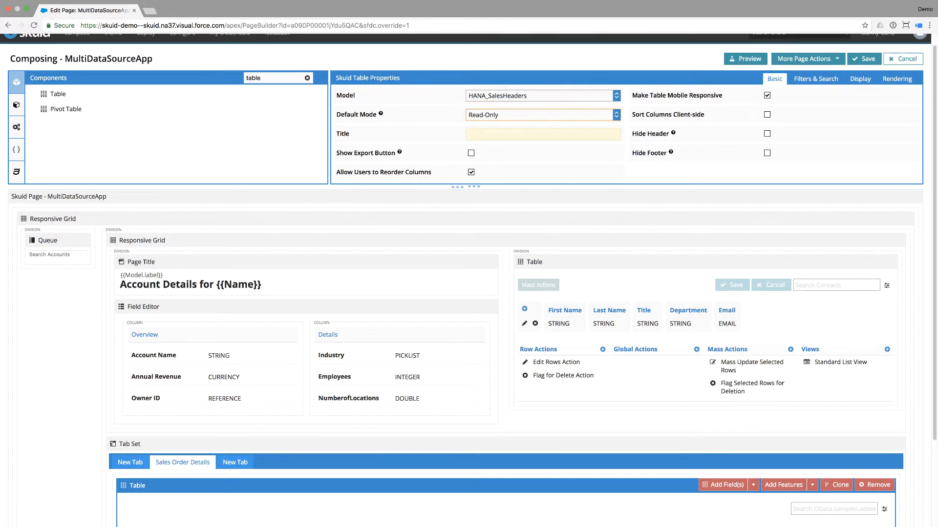
Step: Add the model fields SALESORDERID, HISTORY_CREATEDAT, GROSSAMOUNT and NETAMOUNT to the sales order table
click(727, 485)
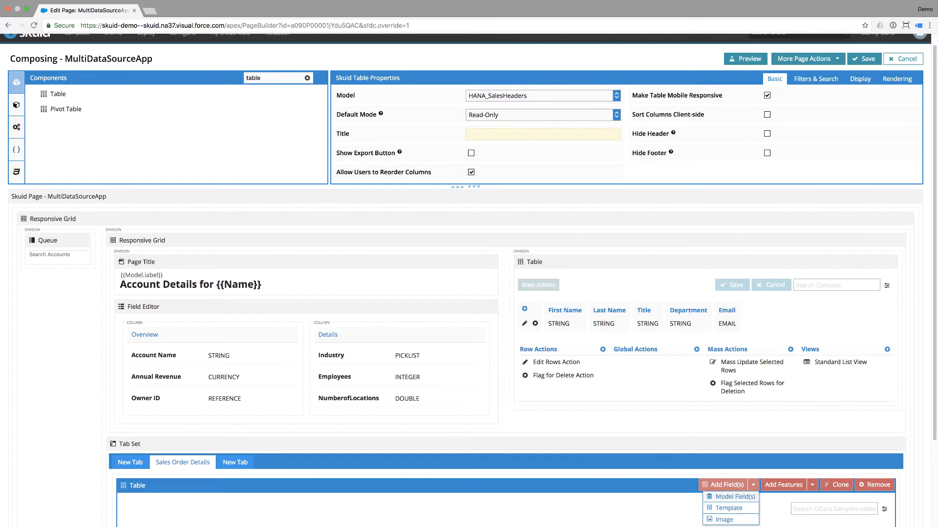
click(731, 497)
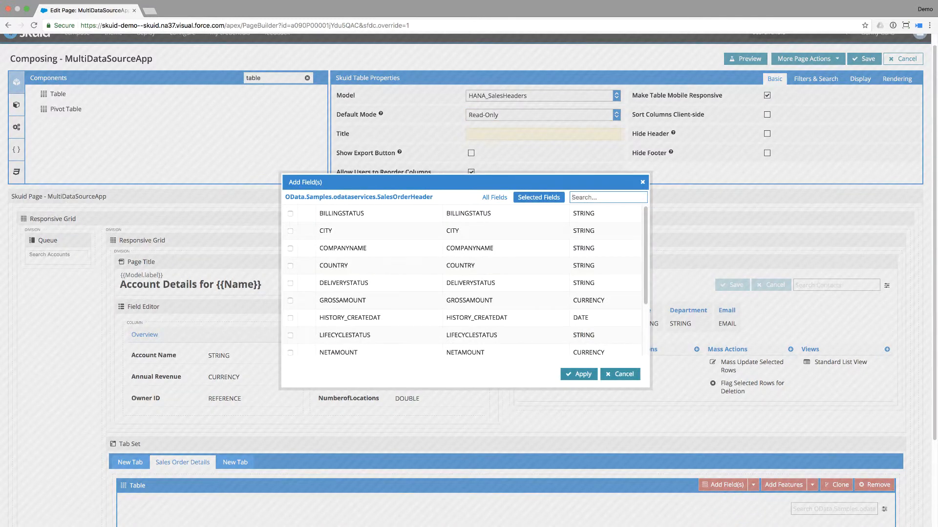
text(order)
click(290, 213)
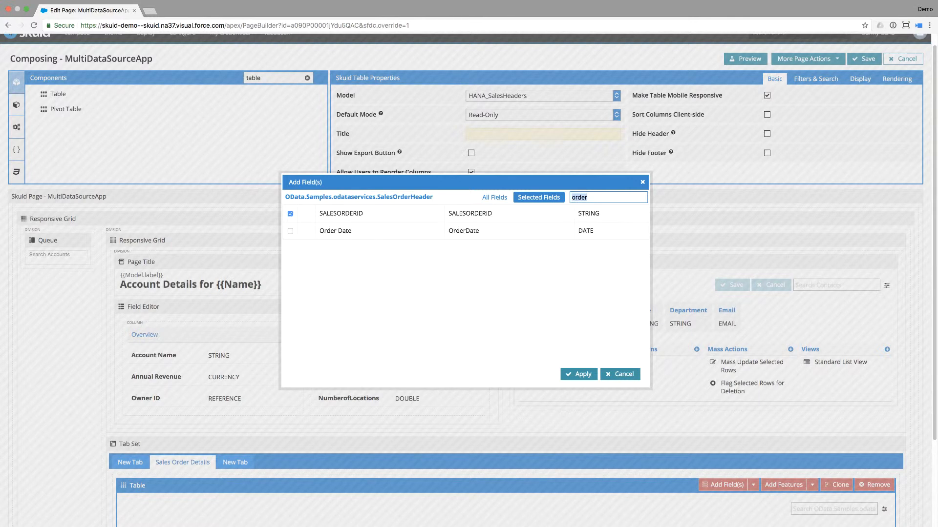
text(crea)
click(290, 214)
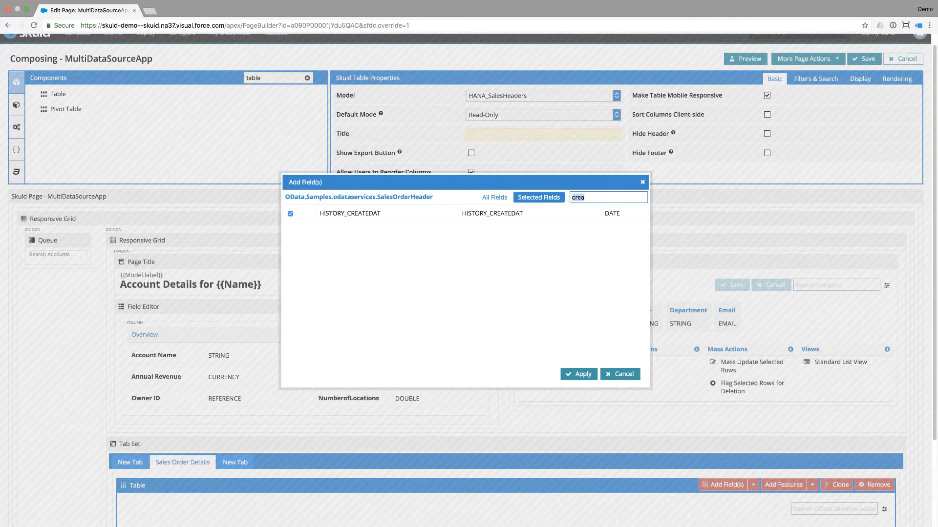
text(amo)
click(290, 213)
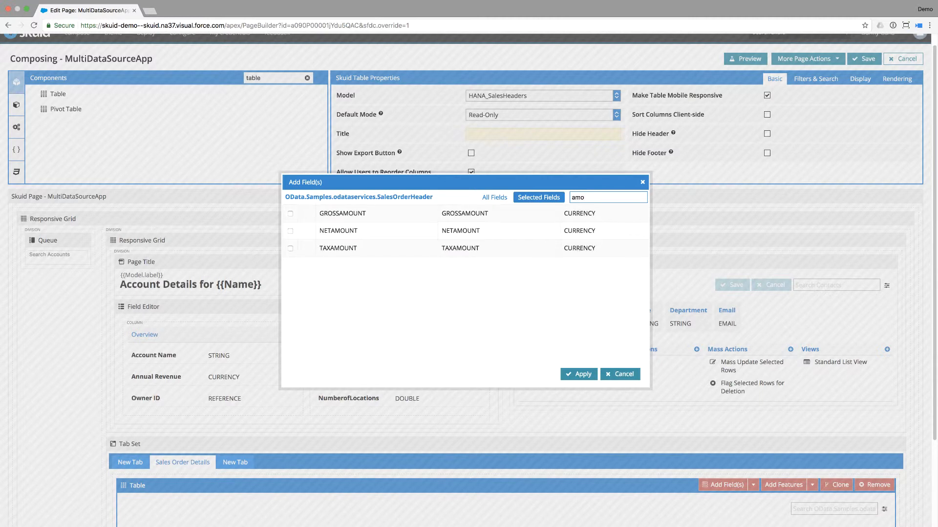
click(290, 230)
click(579, 374)
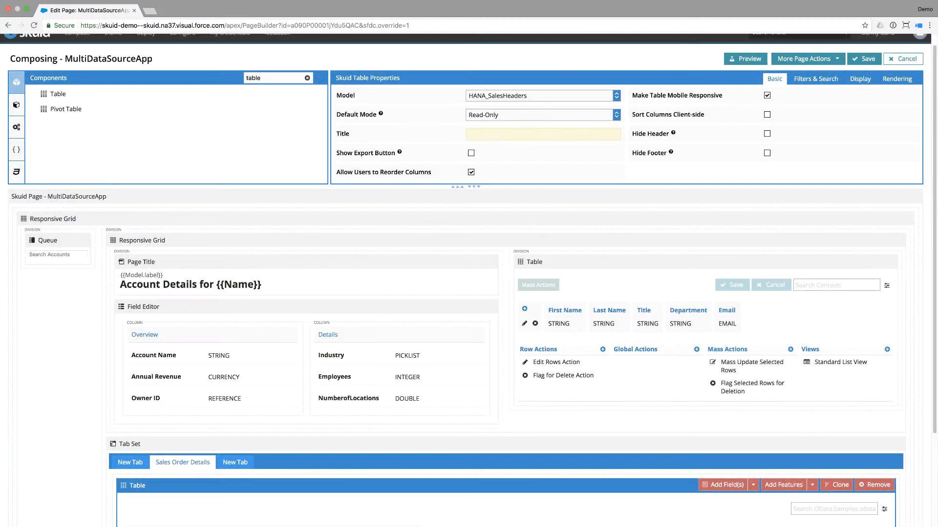
Step: Label the third tab of the Tab Set "Opps Details"
click(235, 462)
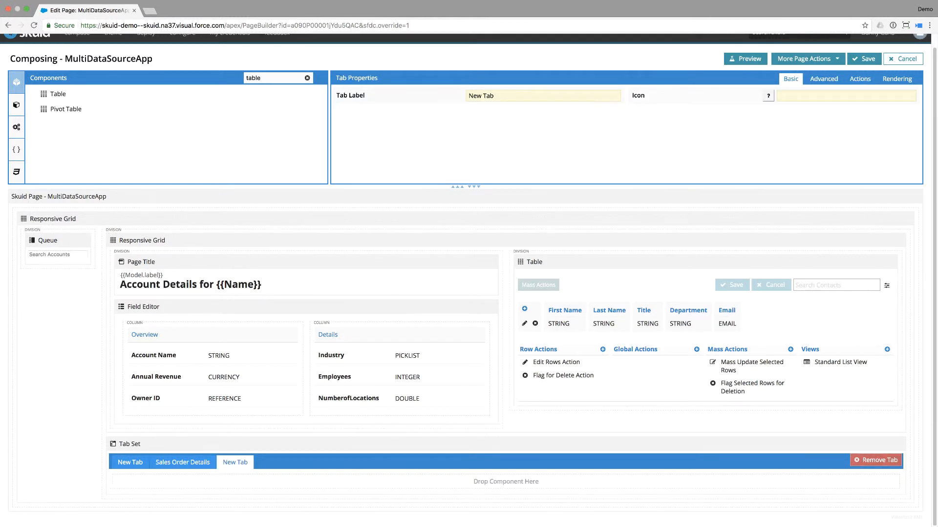
triple_click(481, 96)
key(BackSpace)
text(Opp)
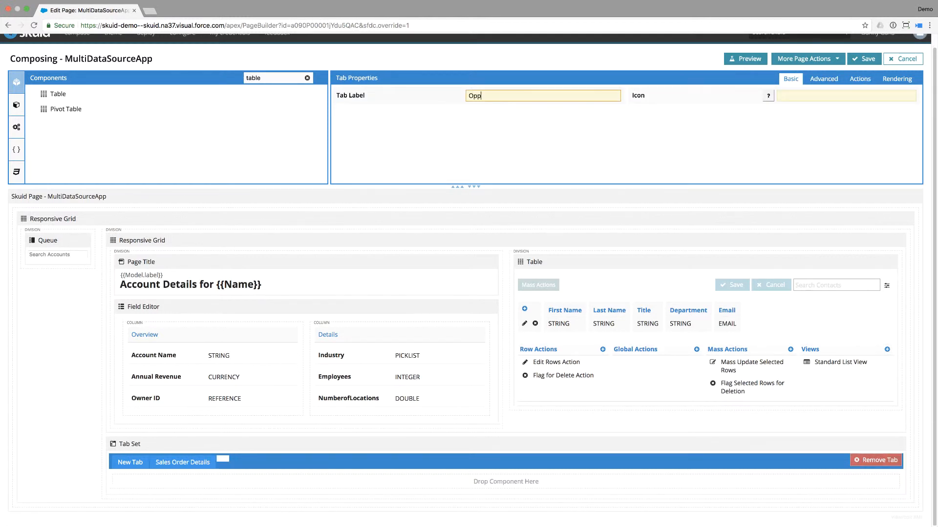
text(s Details)
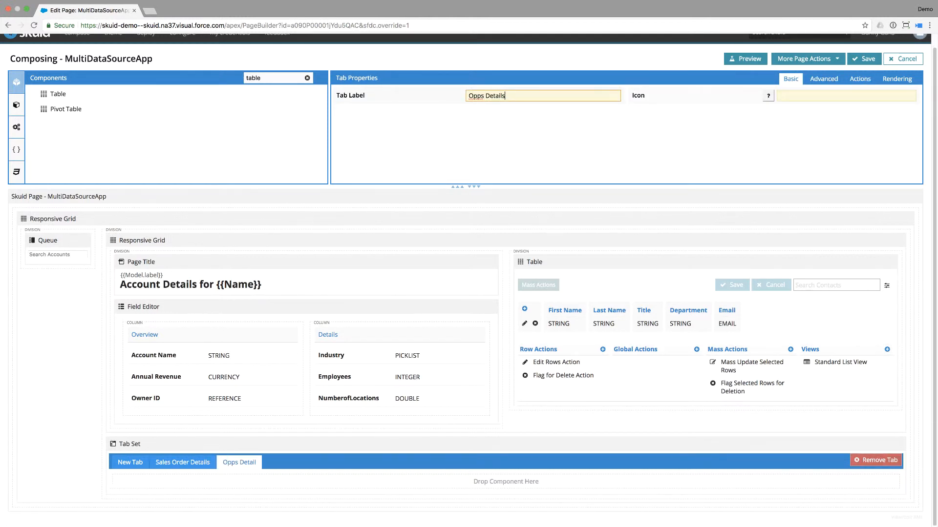
Step: Place a Table in the Opps Details tab and set its model to SF_Opps_Open
drag(117, 97, 203, 482)
click(541, 95)
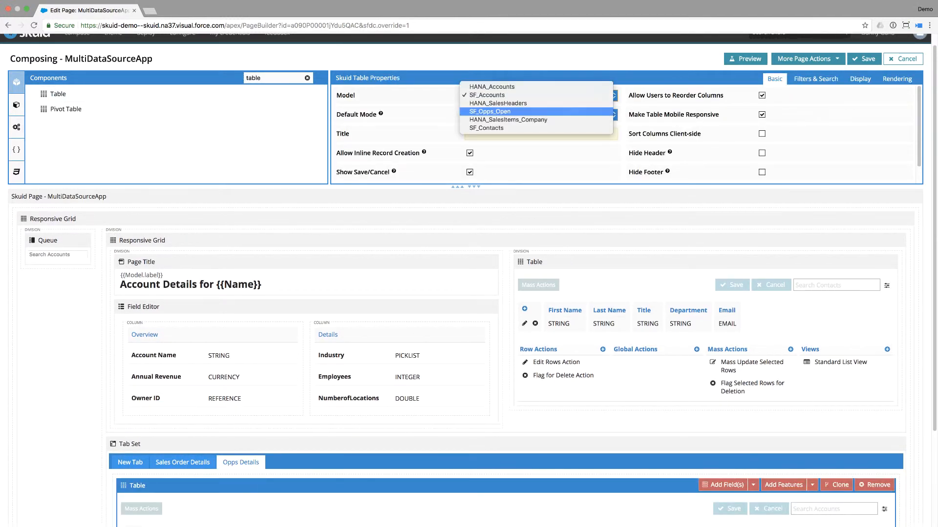
key(Return)
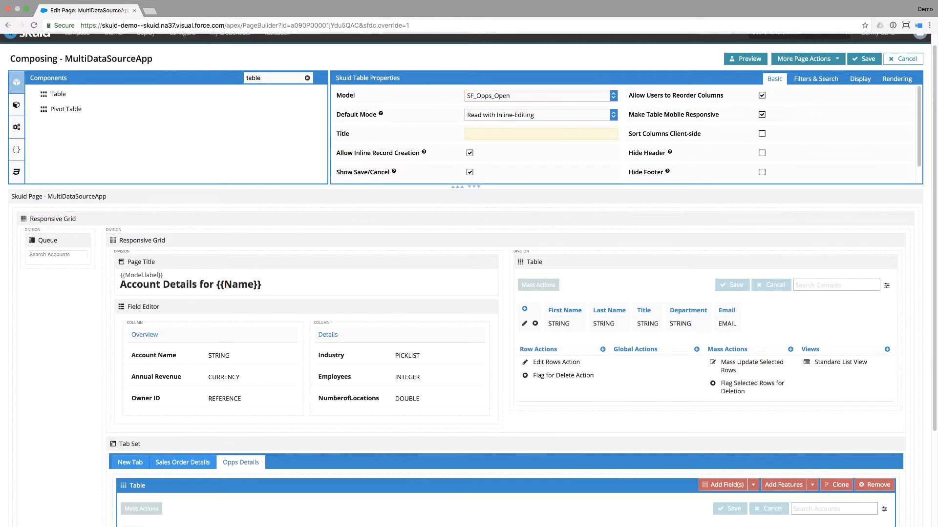
Step: Select the Name, Stage and Type model fields for the table in the Opps Details tab
click(753, 484)
click(728, 495)
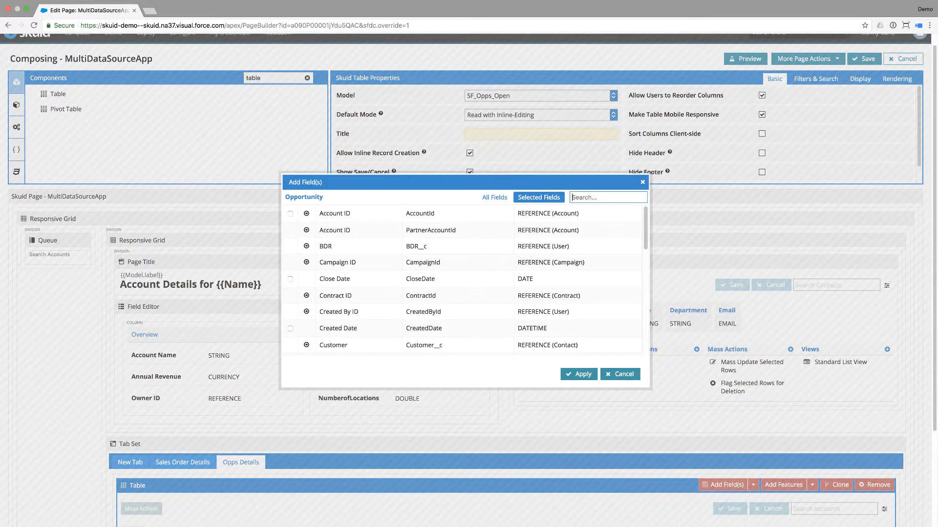
text(nam)
key(Tab)
key(space)
key(shift+Tab)
key(shift+Tab)
text(typ)
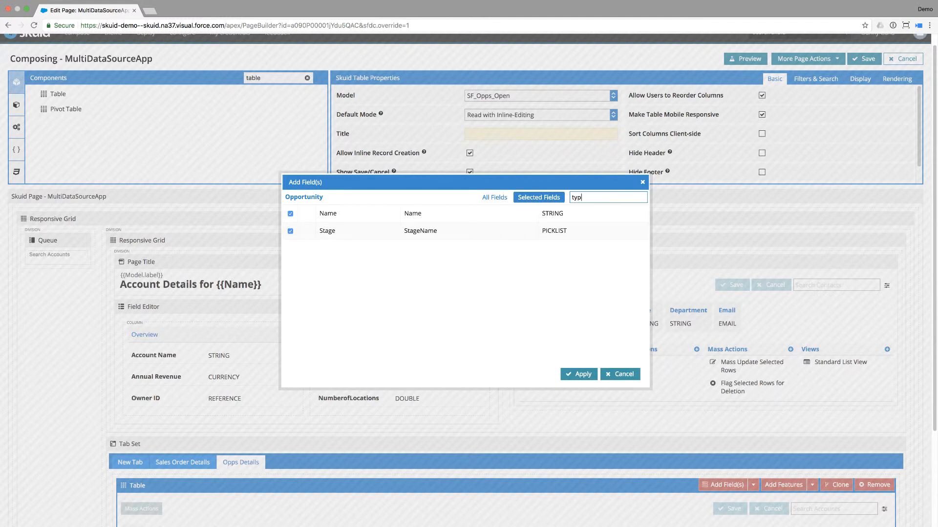
key(Tab)
key(space)
key(shift+Tab)
key(shift+Tab)
Step: Select the Close Date and Created Date fields as well and apply the selection to the opportunities table
text(clo)
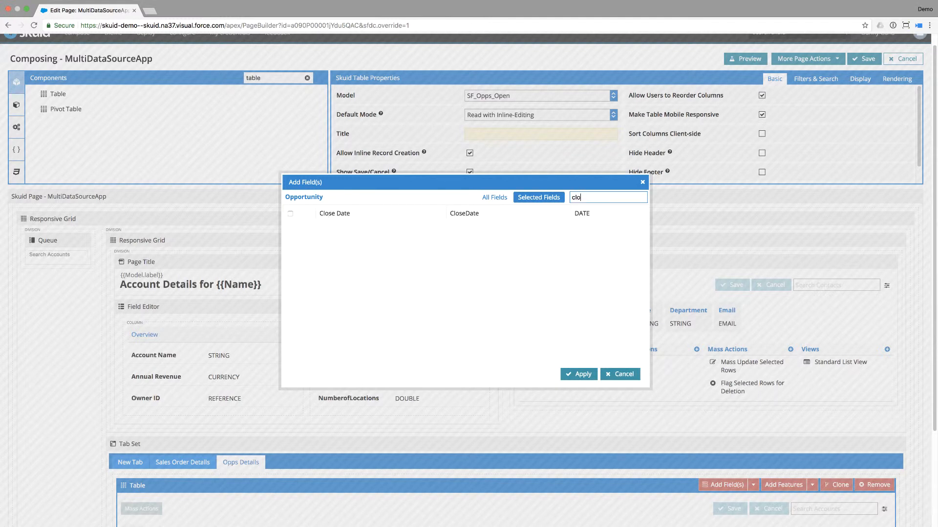
key(Tab)
key(space)
key(shift+Tab)
key(shift+Tab)
text(cre)
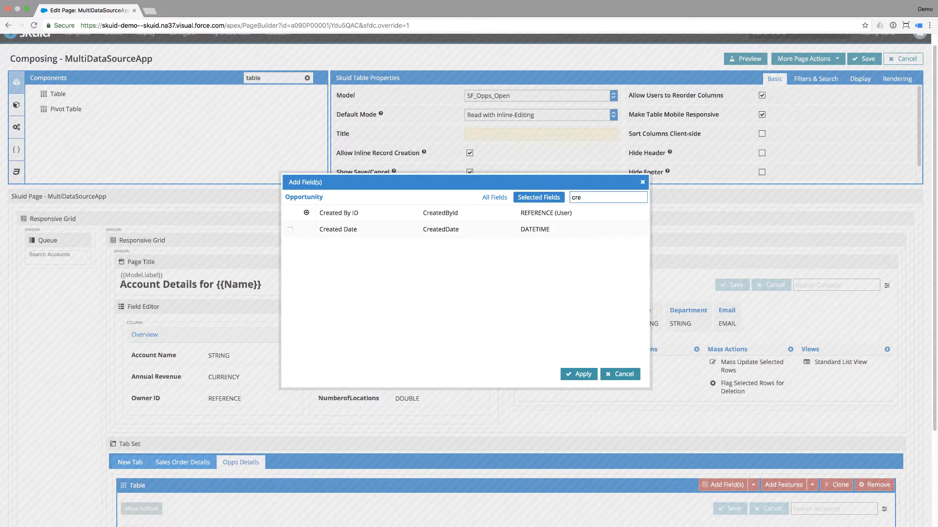
key(Tab)
key(space)
key(Return)
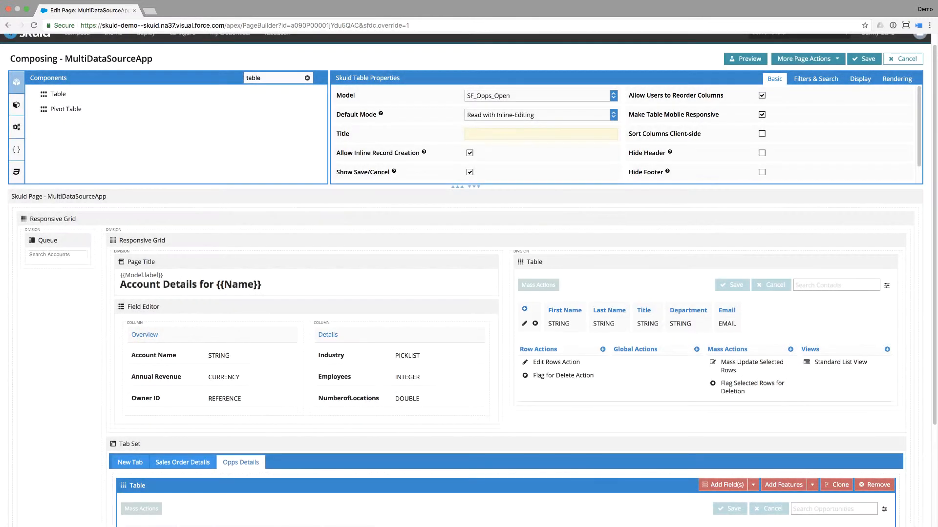
Step: Save the page and open its preview
click(864, 58)
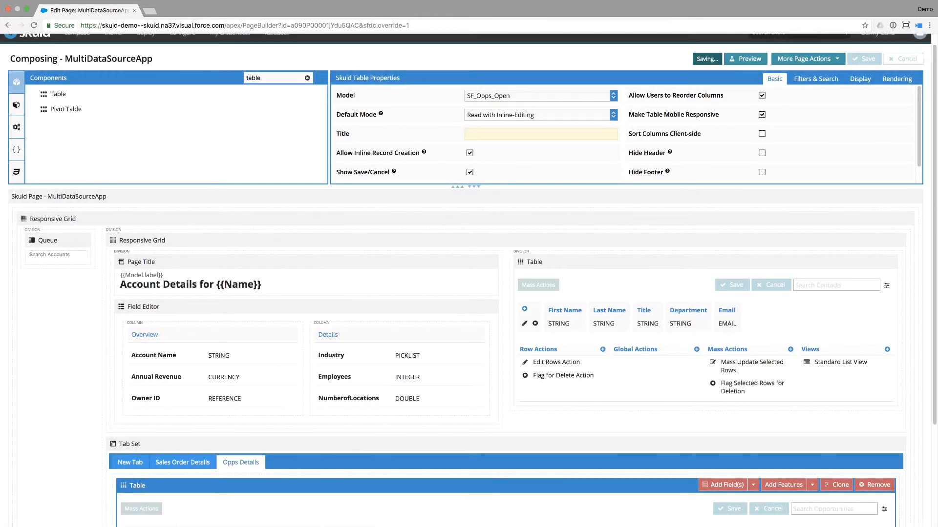
click(745, 58)
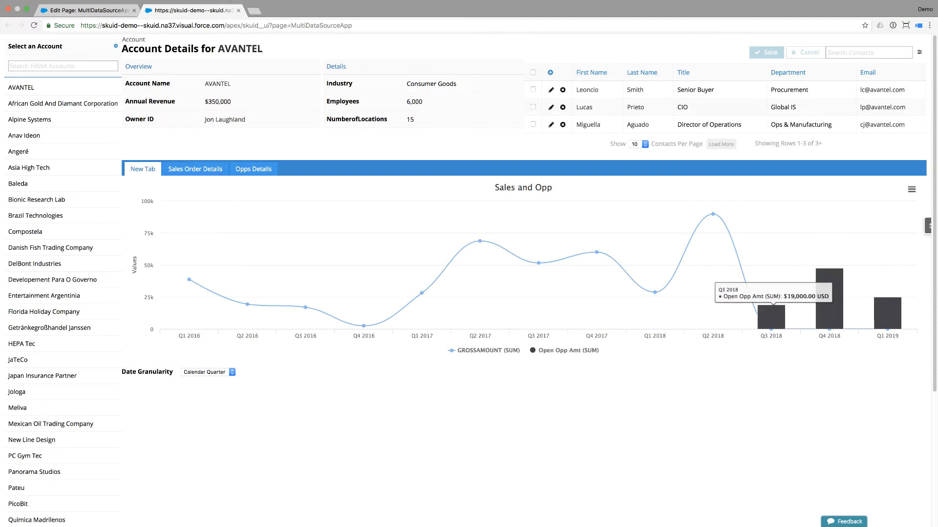
Step: View the Sales and Opp chart by Calendar Year and Calendar Month, and display the Alpine Systems account
click(205, 372)
click(205, 379)
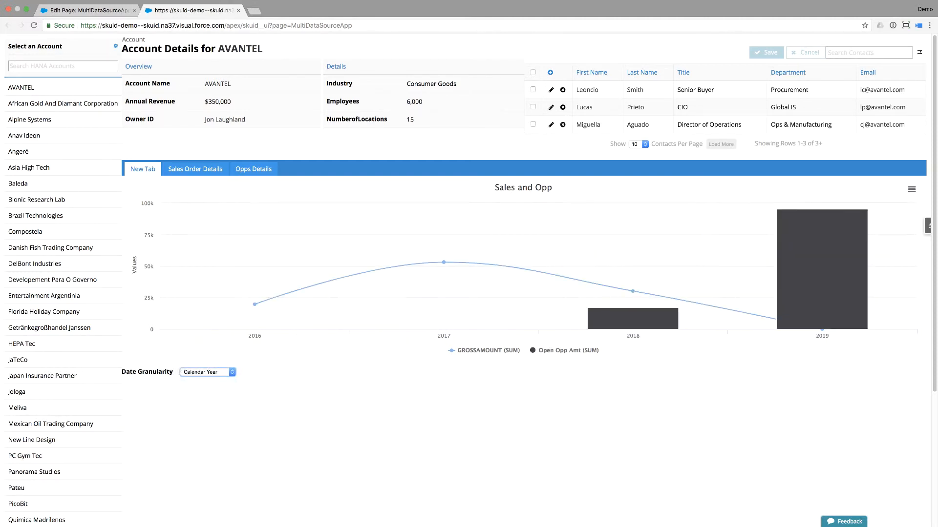
click(205, 372)
click(204, 357)
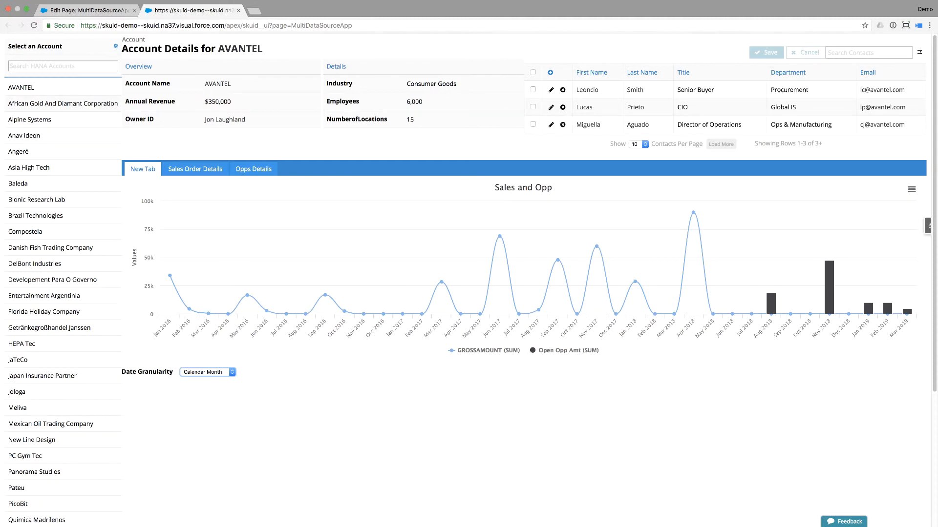
scroll(468, 281, down, 1)
click(40, 118)
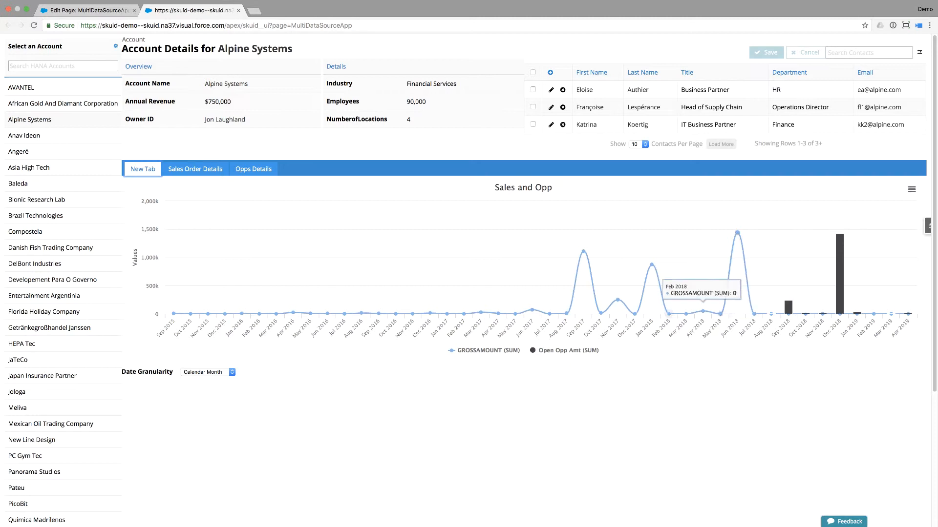
Step: View the Alpine Systems sales orders and opportunities in their respective detail tables
click(195, 169)
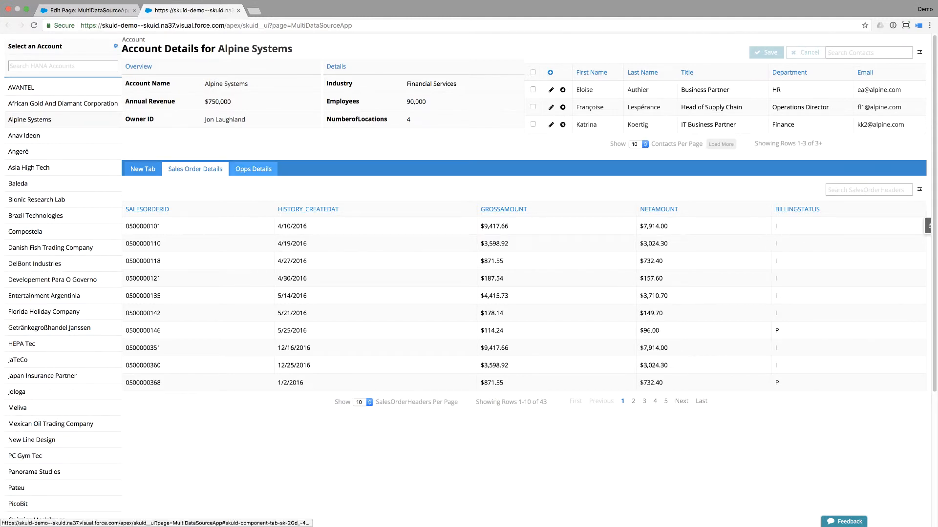
click(253, 169)
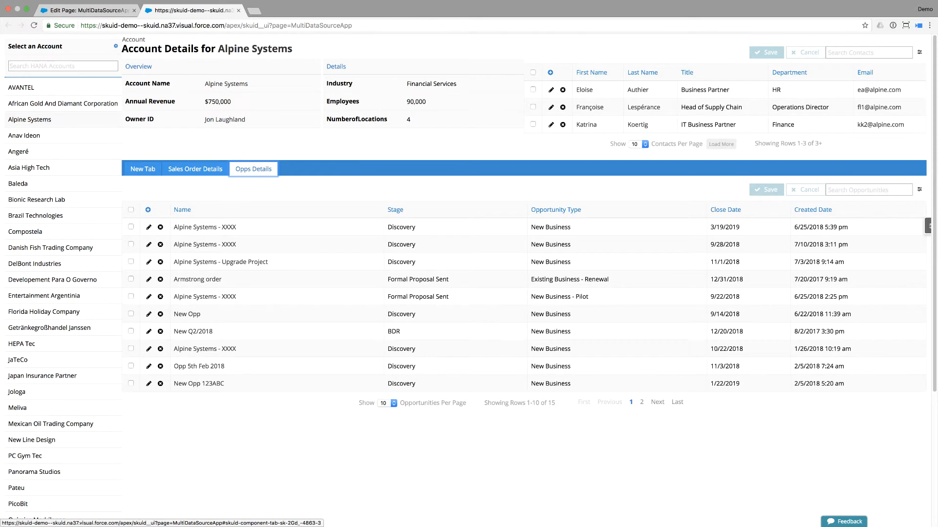
Step: Make the first opportunity row editable inline and add a new blank row to the opportunities table
double_click(205, 228)
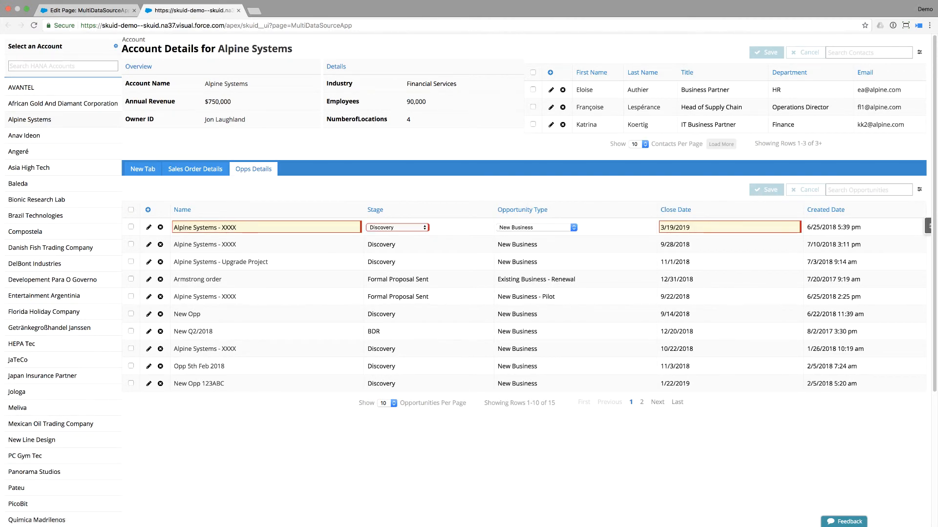
click(148, 209)
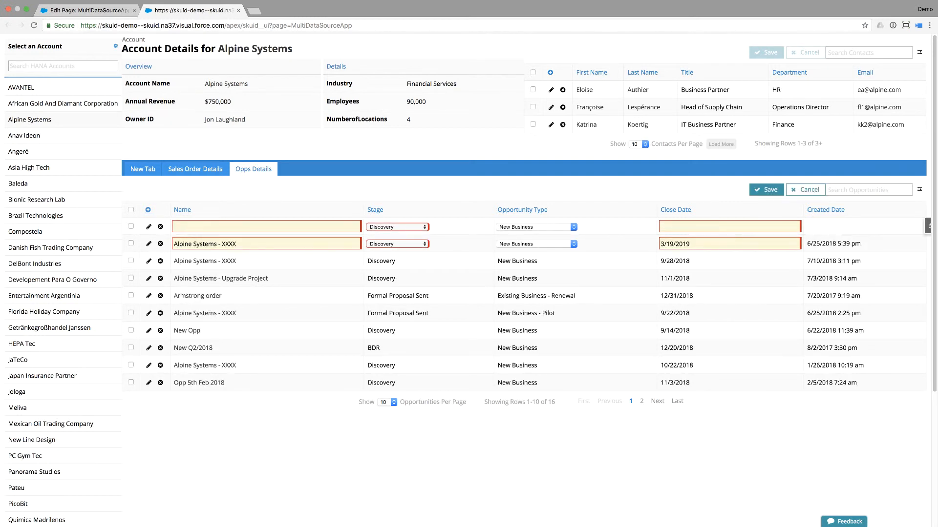
Step: Select all displayed opportunity rows and examine the Opportunity Type choices for a mass update without applying any change
click(131, 209)
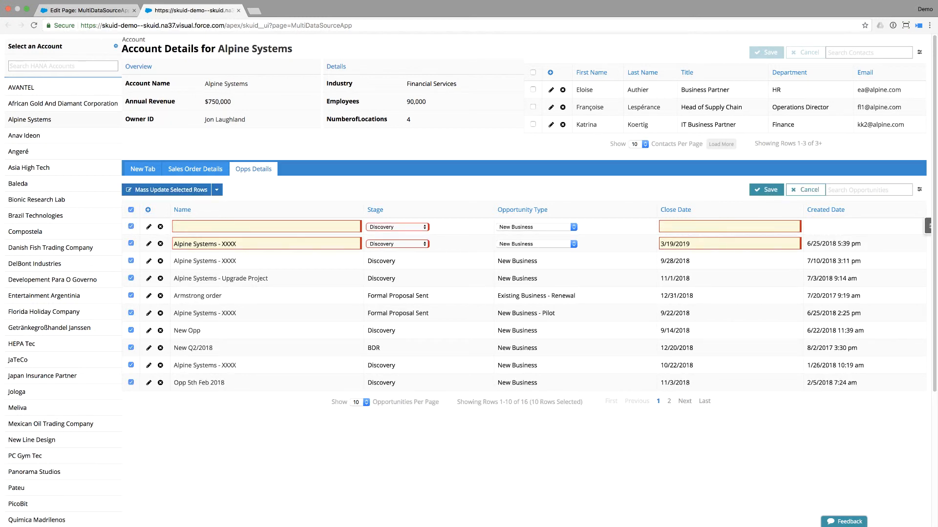
click(166, 189)
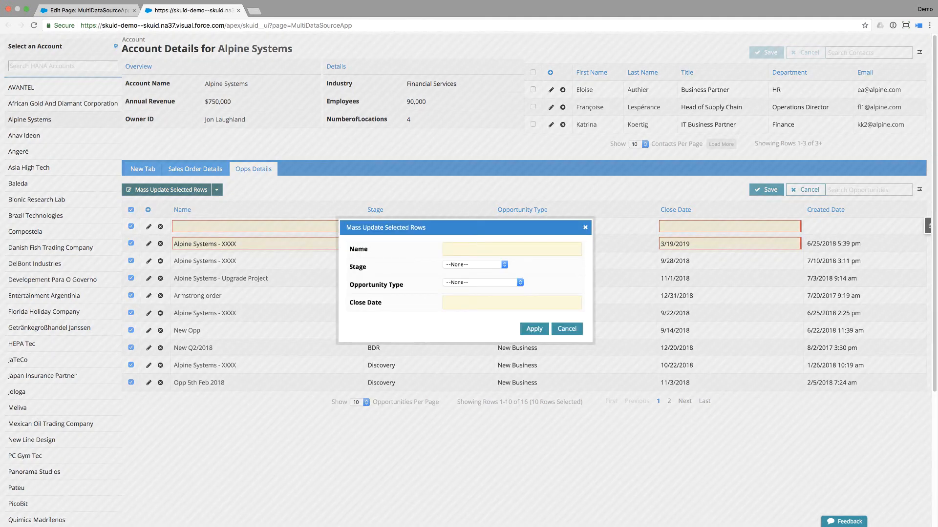
click(483, 282)
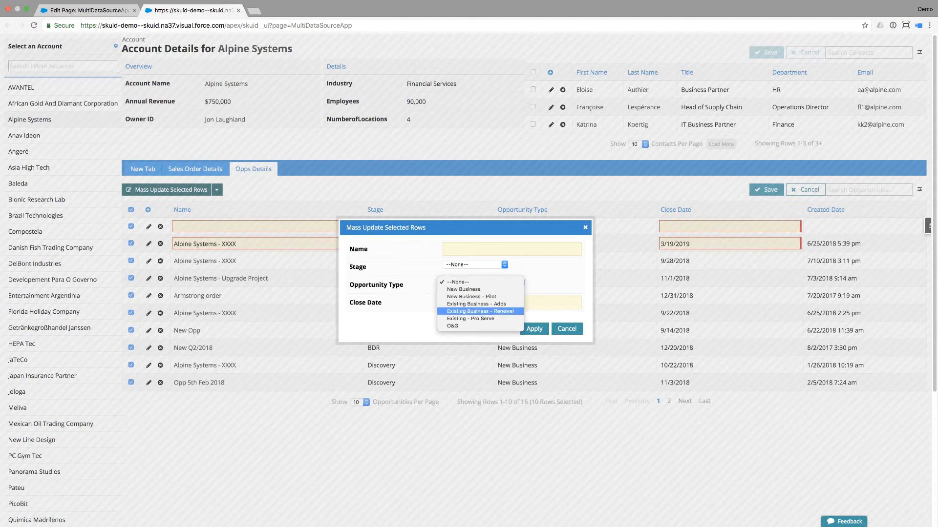
click(566, 329)
click(566, 329)
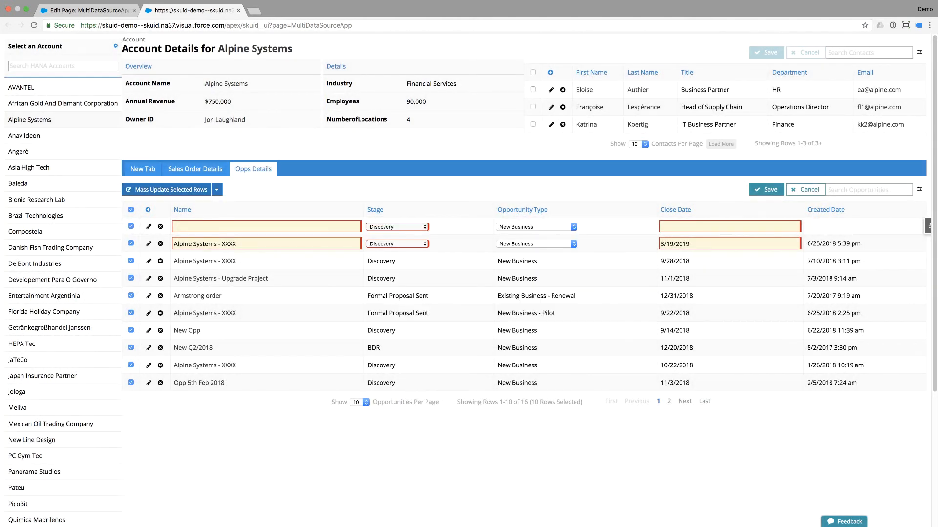
click(216, 189)
click(216, 189)
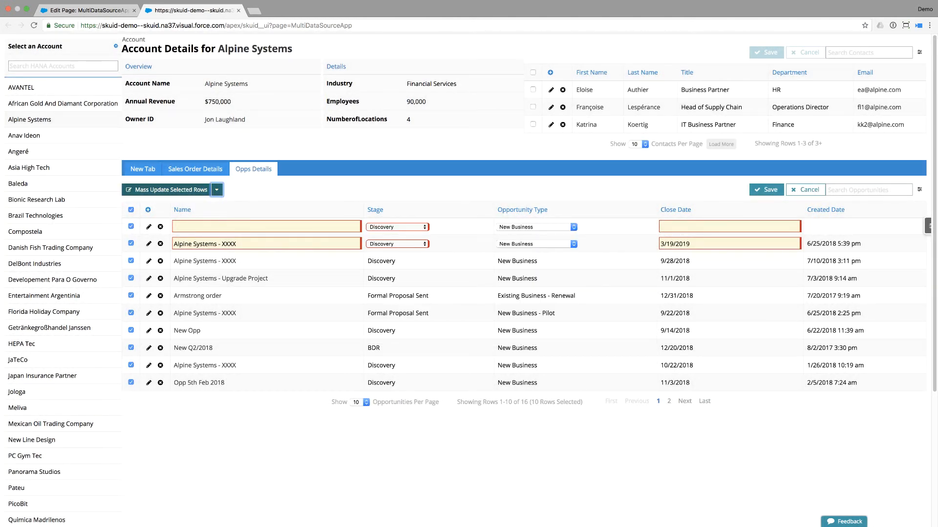